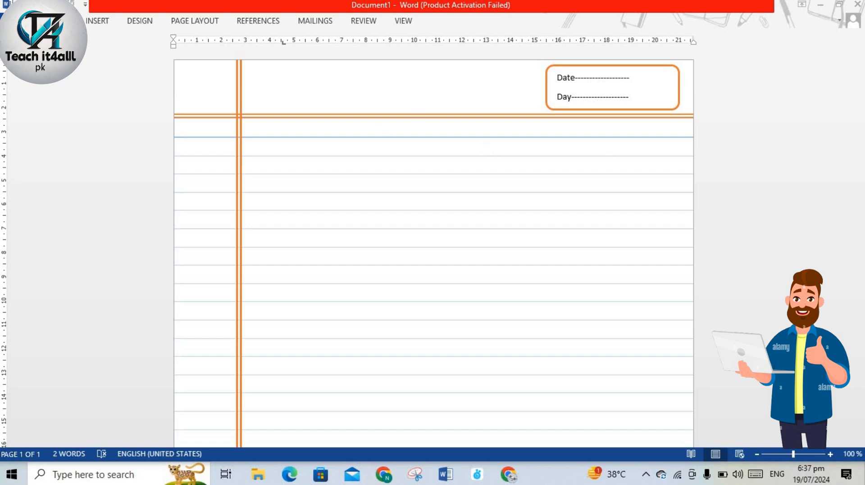
- Examine the finished ruled page down to its end and in the print preview
left_click(858, 80)
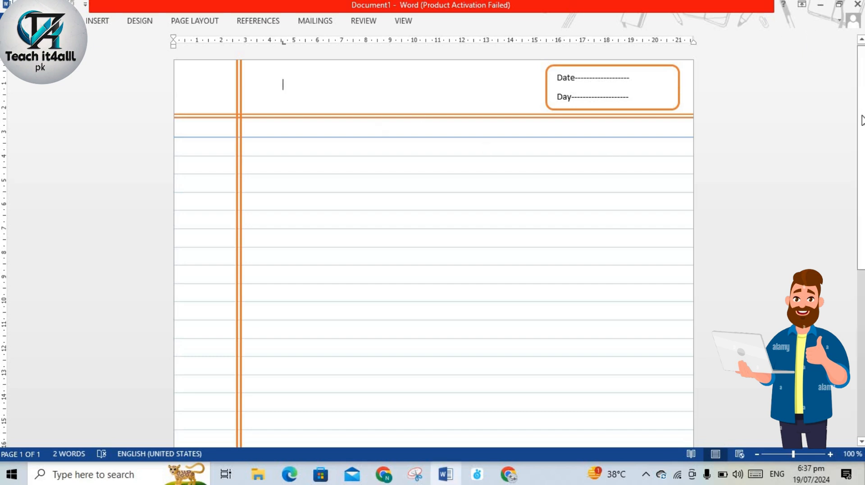
left_click(862, 293)
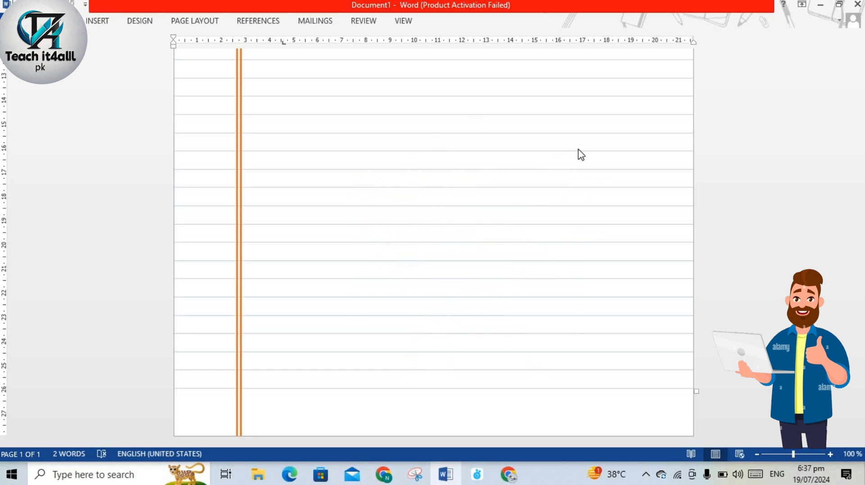
key("ctrl+p")
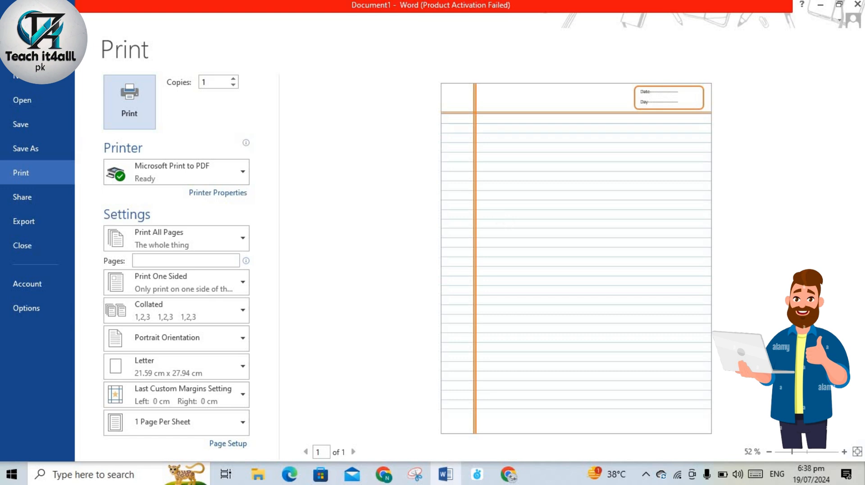
- Create a new blank document and set the ribbon to always show tabs and commands
left_click(21, 76)
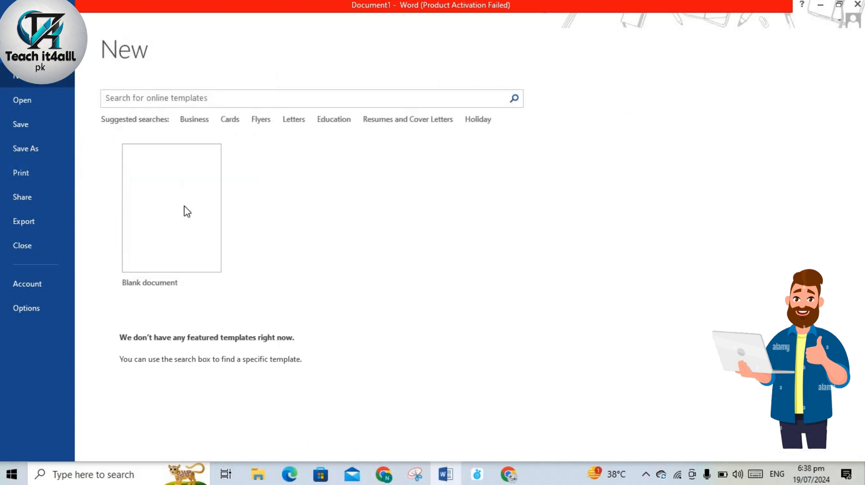
left_click(180, 217)
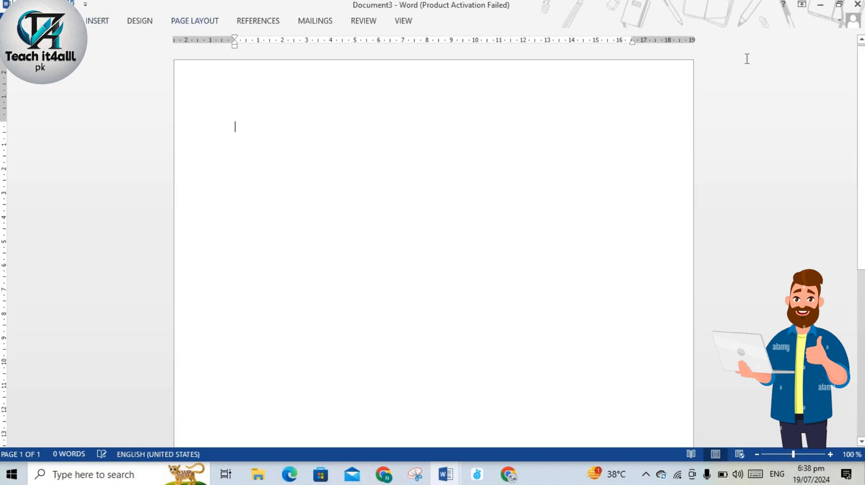
left_click(803, 5)
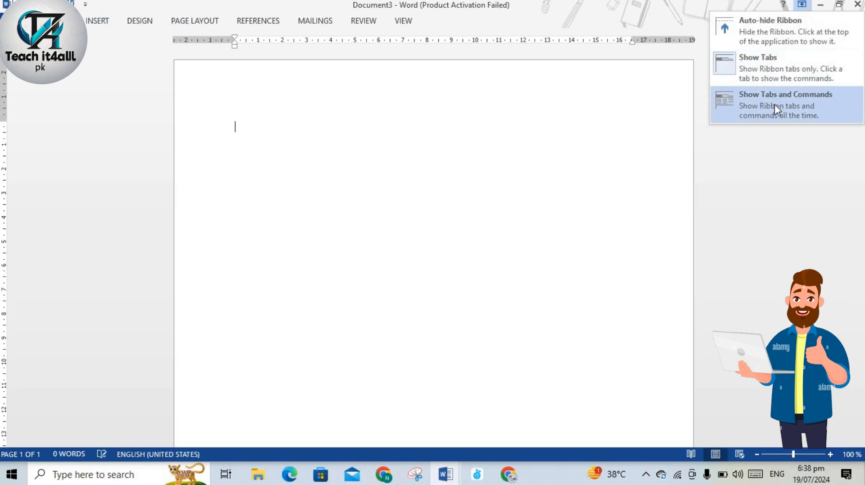
left_click(775, 105)
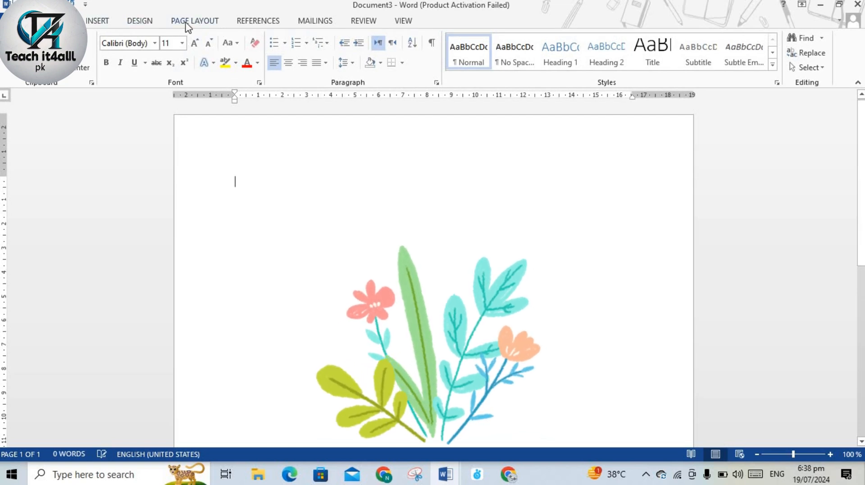
- Set the page's top and bottom custom margins to 0
left_click(188, 24)
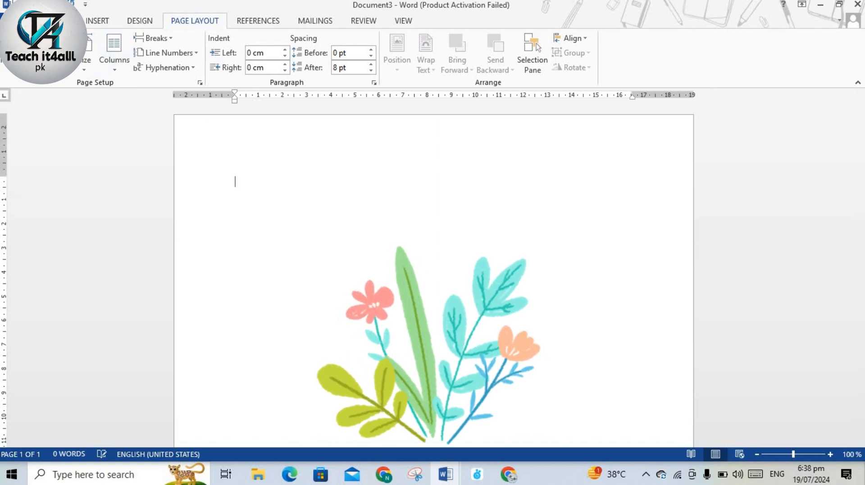
left_click(9, 66)
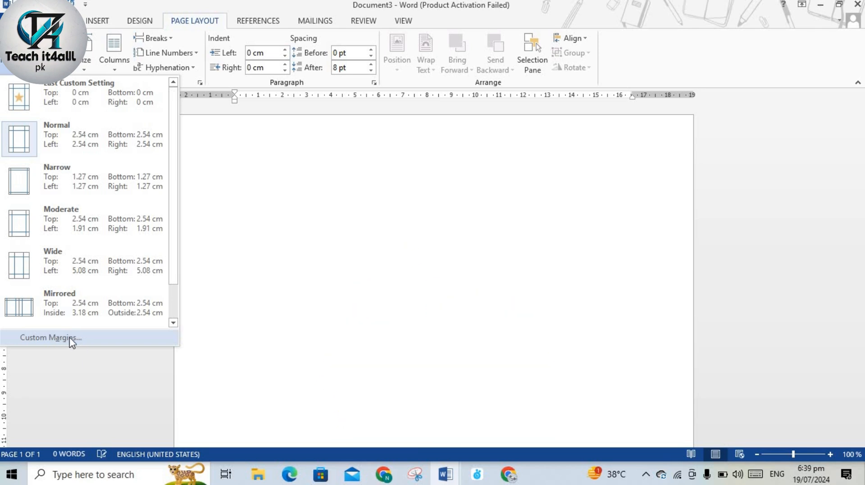
left_click(63, 341)
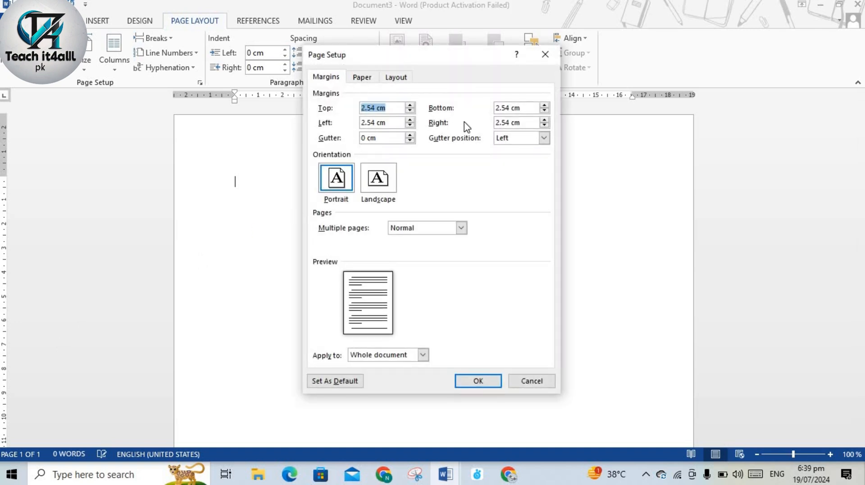
left_click(390, 109)
key("BackSpace")
key("BackSpace")
key("BackSpace")
key("BackSpace")
key("BackSpace")
key("BackSpace")
key("BackSpace")
type("0")
left_click(526, 104)
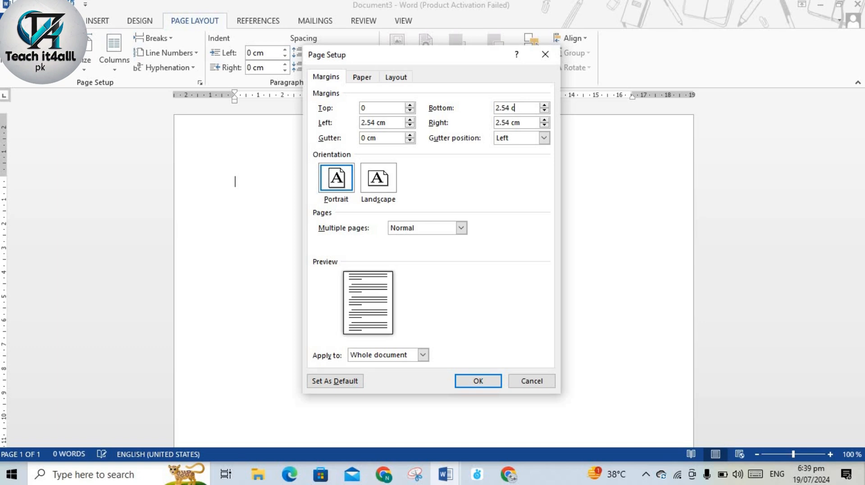
key("BackSpace")
key("BackSpace")
key("BackSpace")
key("BackSpace")
key("BackSpace")
key("BackSpace")
type("0")
- Set the left and right margins to 0 and apply the margins to the whole document
double_click(382, 122)
key("BackSpace")
type("0")
left_click(522, 123)
key("BackSpace")
key("BackSpace")
key("BackSpace")
key("BackSpace")
key("BackSpace")
key("BackSpace")
key("BackSpace")
type("0")
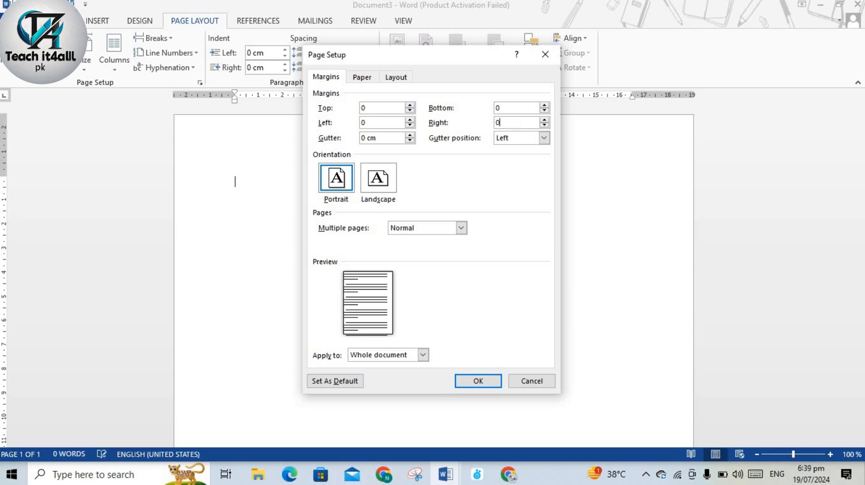
left_click(479, 380)
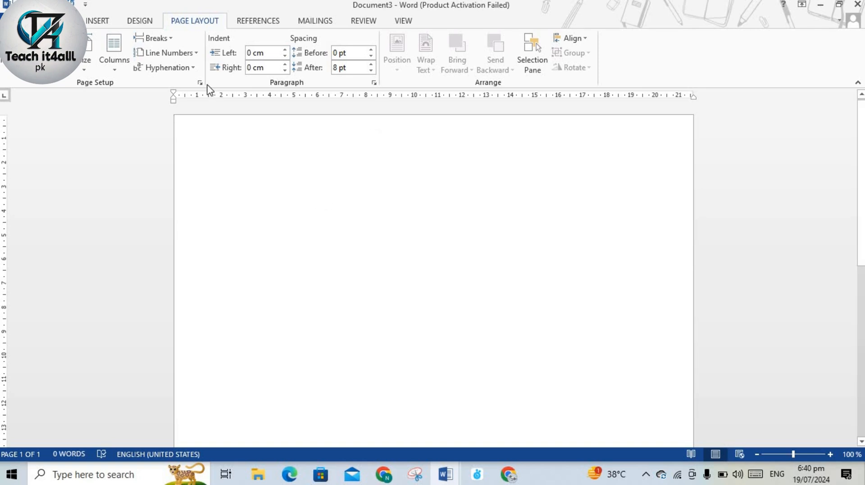
- Insert a 1x1 table and move it to about 2.7 cm below the page's upper edge
left_click(98, 24)
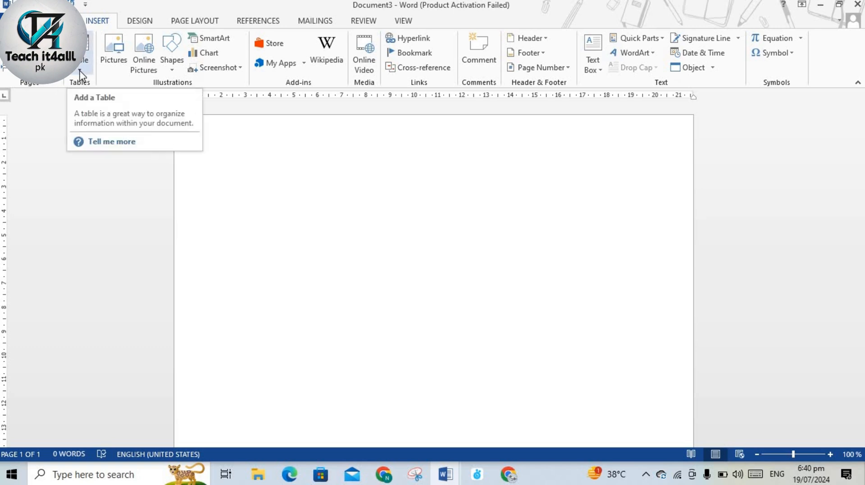
left_click(79, 72)
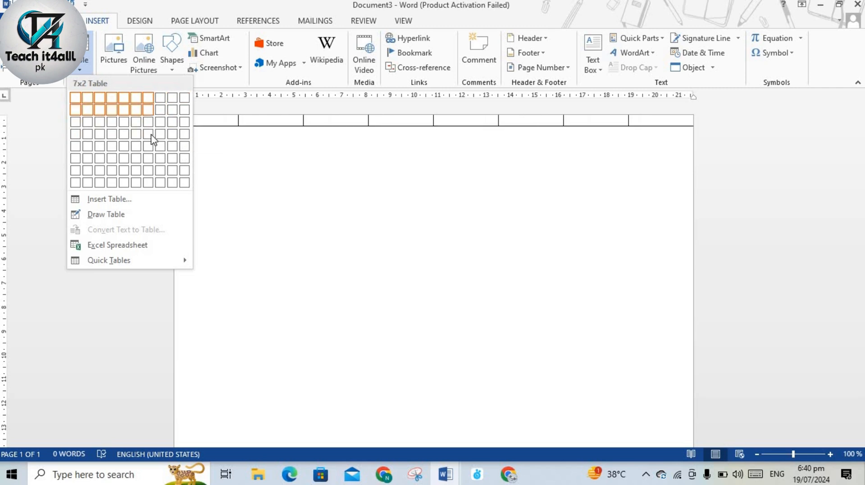
left_click(79, 102)
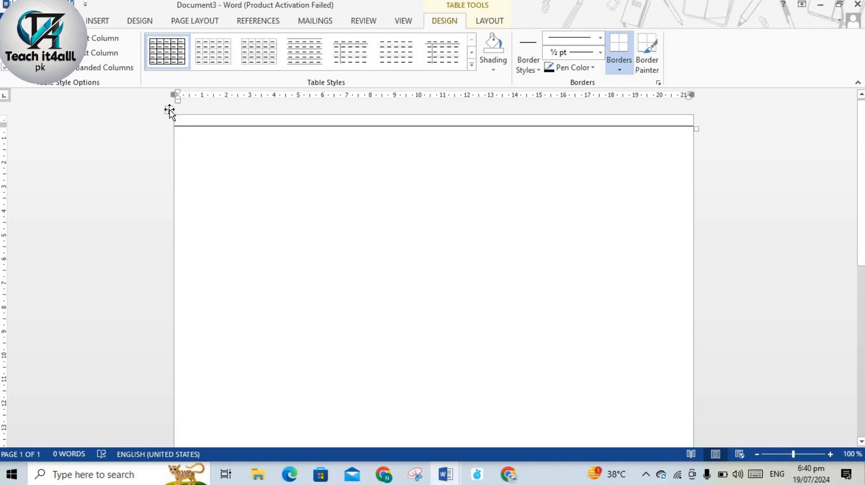
left_click_drag(170, 110, 171, 179)
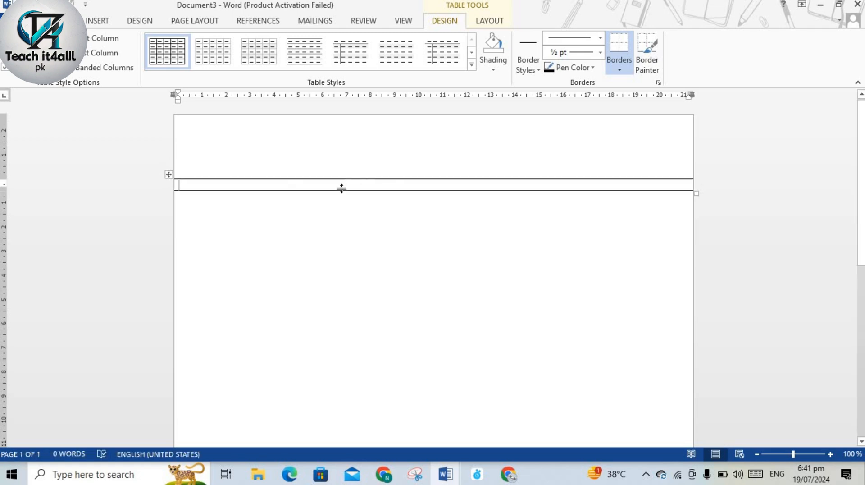
- Increase the table row's height to about 1 cm and add rows below it until the table runs onto a second page
left_click_drag(342, 190, 342, 202)
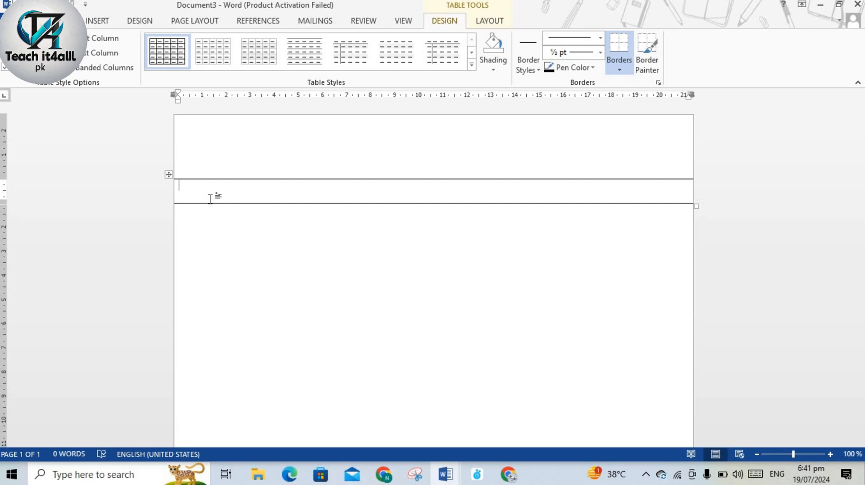
key("Tab")
key("Tab")
key("Tab")
key("Tab")
key("Tab")
key("Tab")
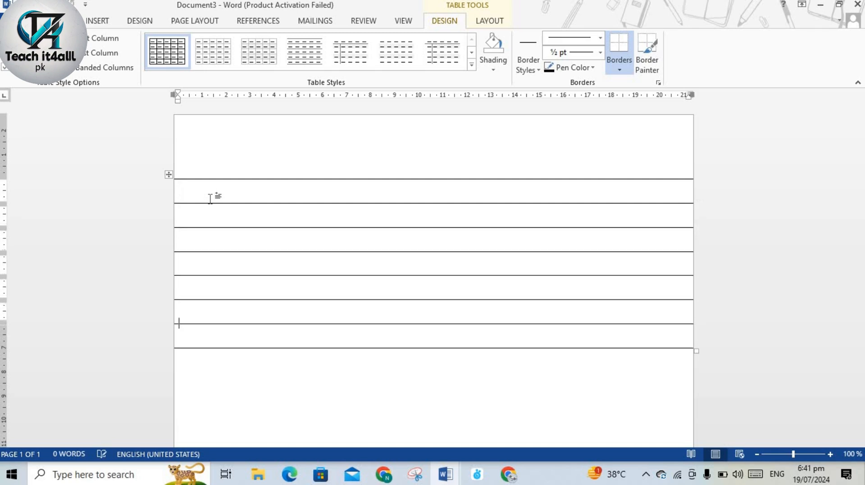
key("Tab")
key("Tab")
key("Tab")
key("Tab")
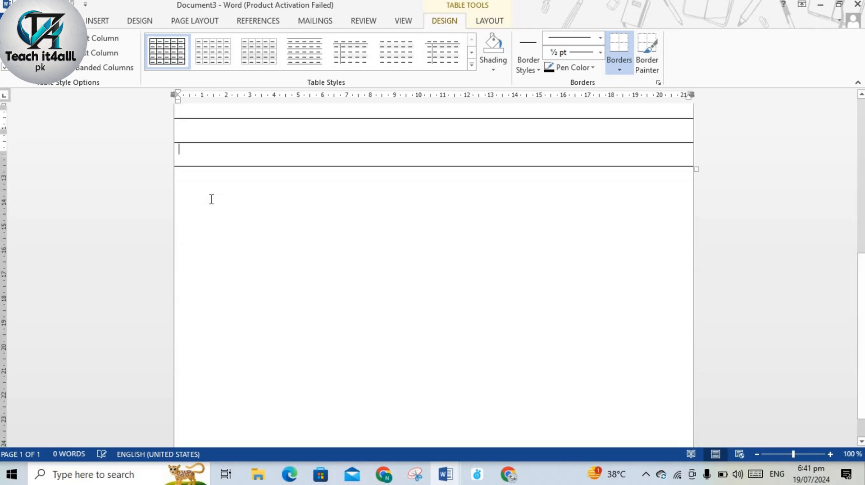
key("Tab")
key("Tab")
key("Tab")
key("Tab")
key("Tab")
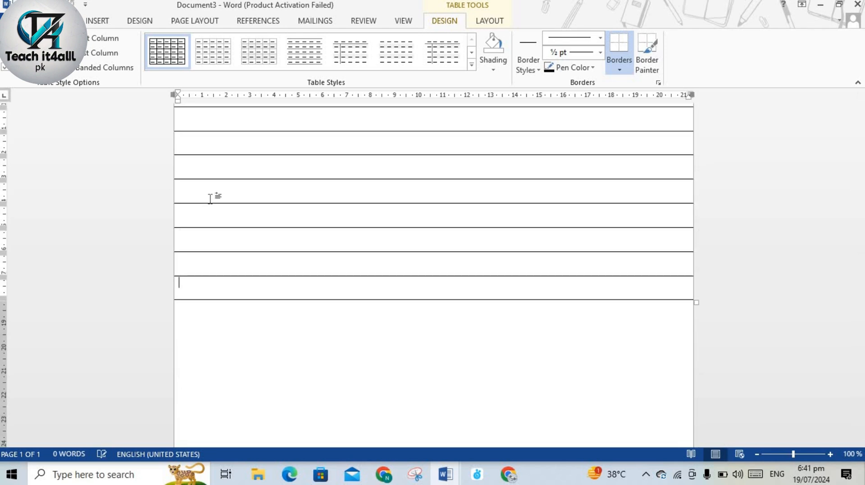
key("Tab")
key("Tab")
key("Tab")
key("Tab")
key("Tab")
key("Tab")
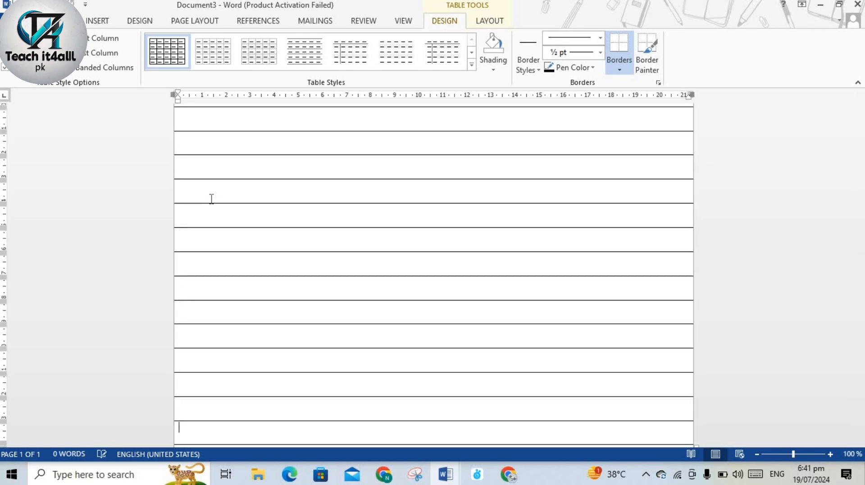
key("Tab")
key("Tab")
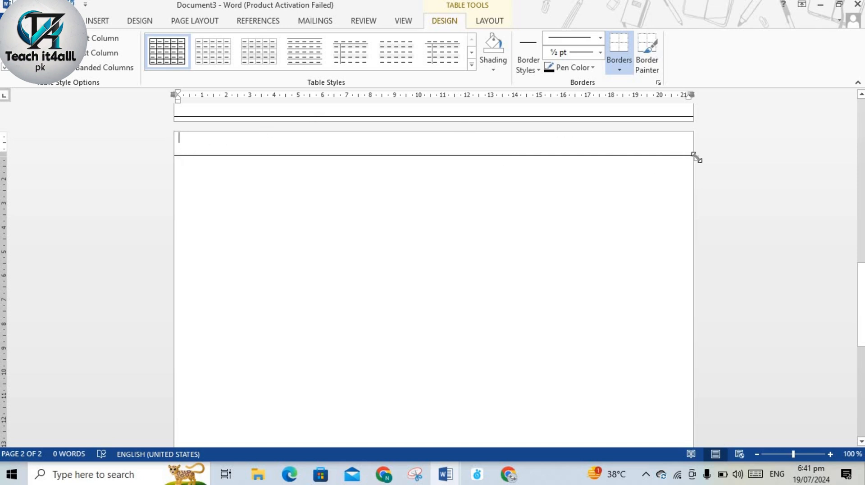
- Shorten one row near the end of the first page to about 0.5 cm and another row further up to about 0.75 cm
left_click_drag(695, 155, 609, 135)
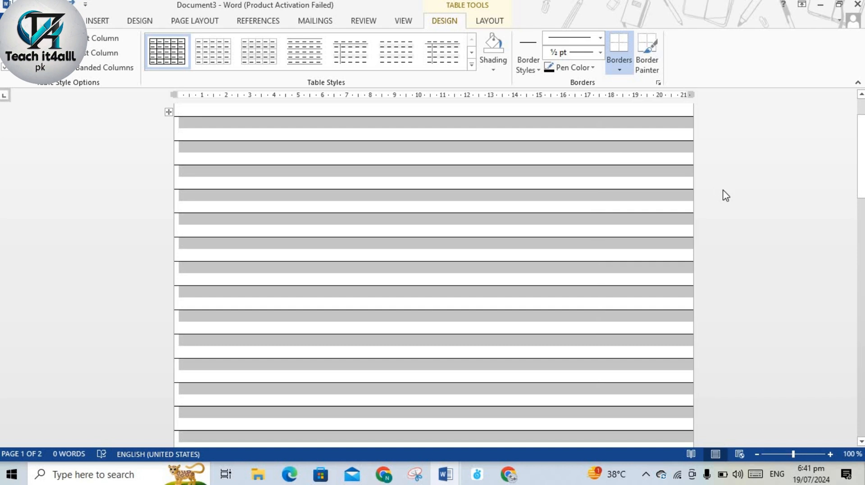
left_click_drag(861, 139, 861, 121)
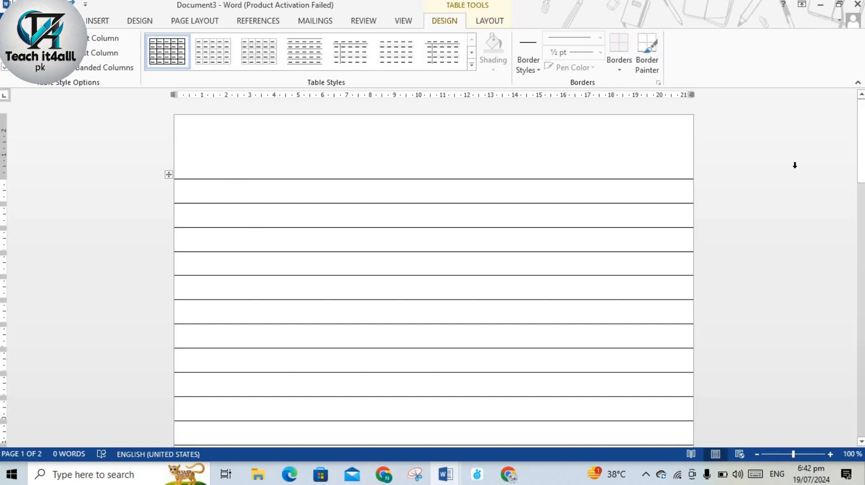
left_click_drag(861, 146, 861, 289)
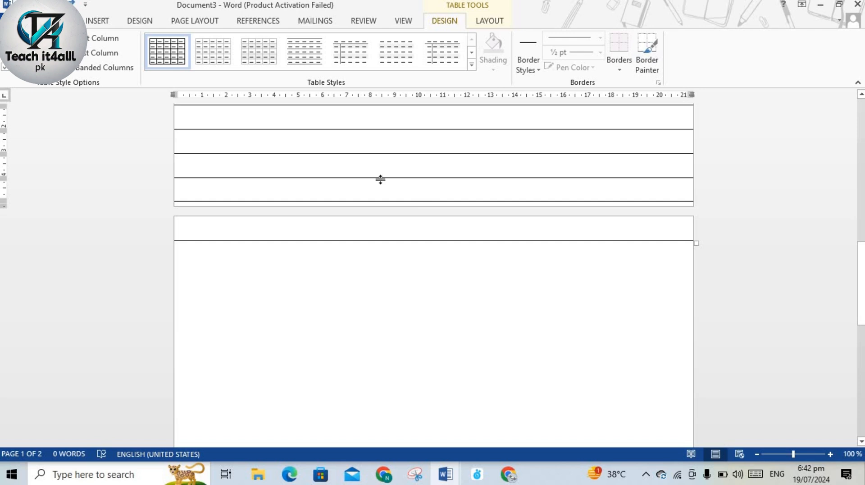
left_click_drag(380, 179, 382, 164)
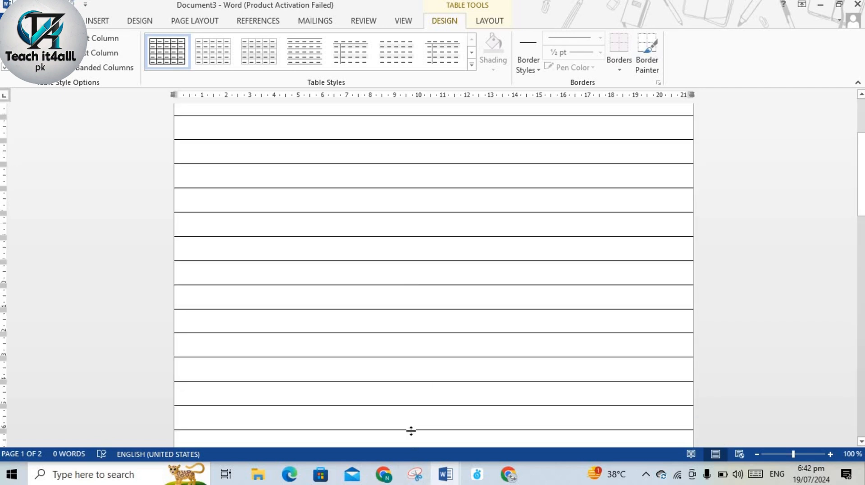
left_click_drag(411, 430, 411, 424)
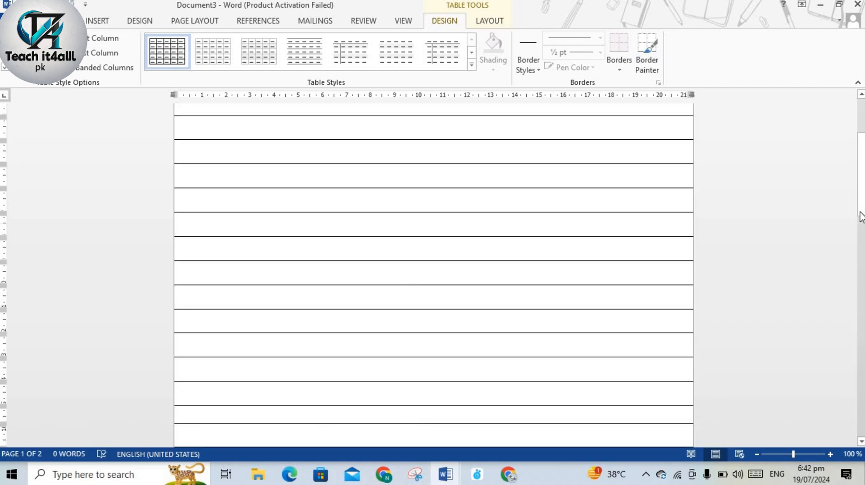
left_click_drag(861, 216, 861, 299)
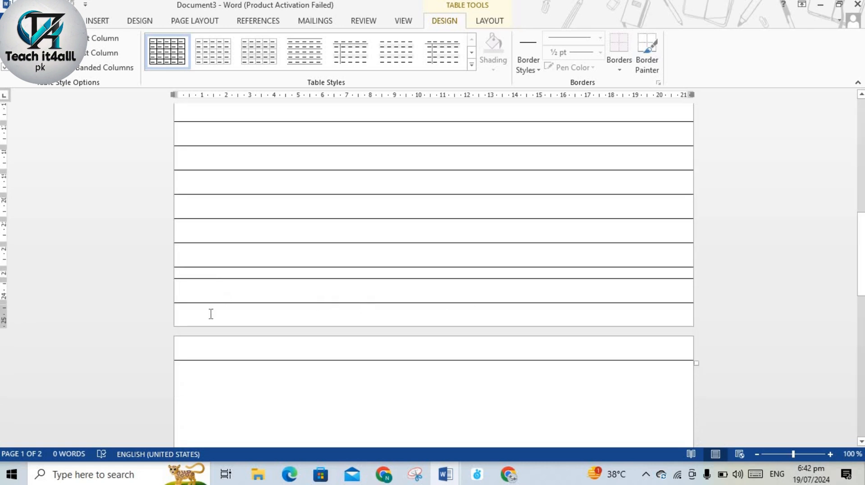
- Select the whole table and distribute its rows evenly
left_click(861, 282)
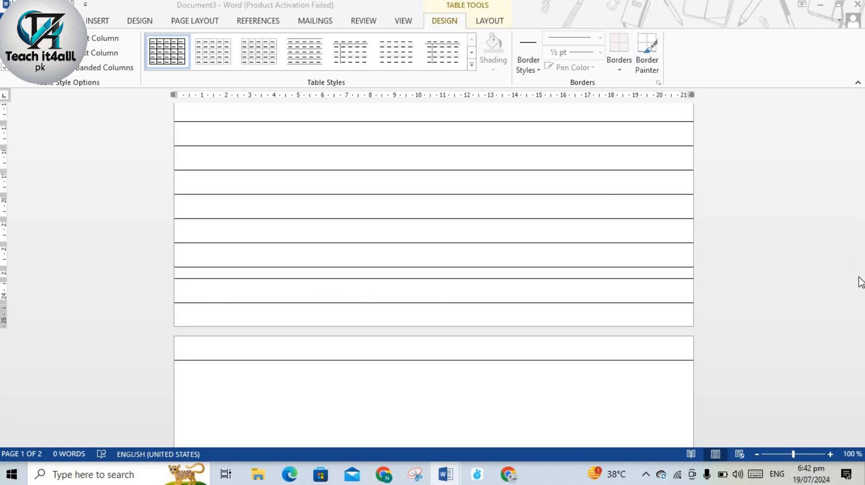
left_click(842, 232)
left_click_drag(861, 239, 830, 63)
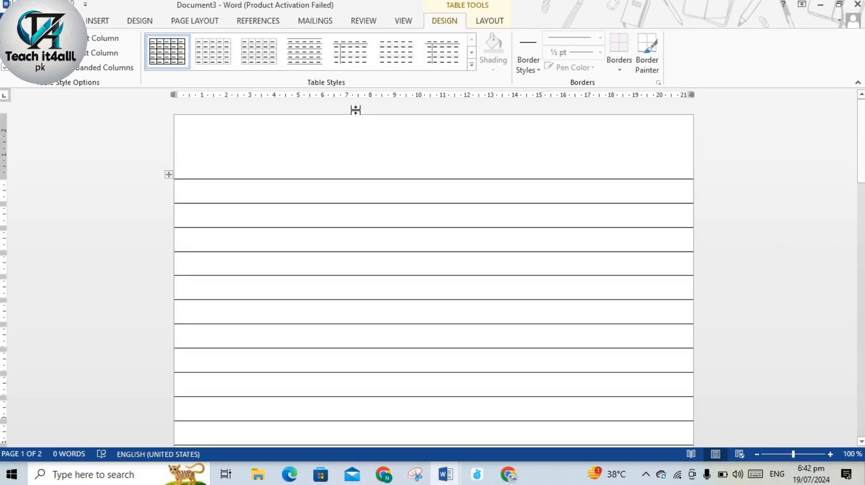
left_click(169, 176)
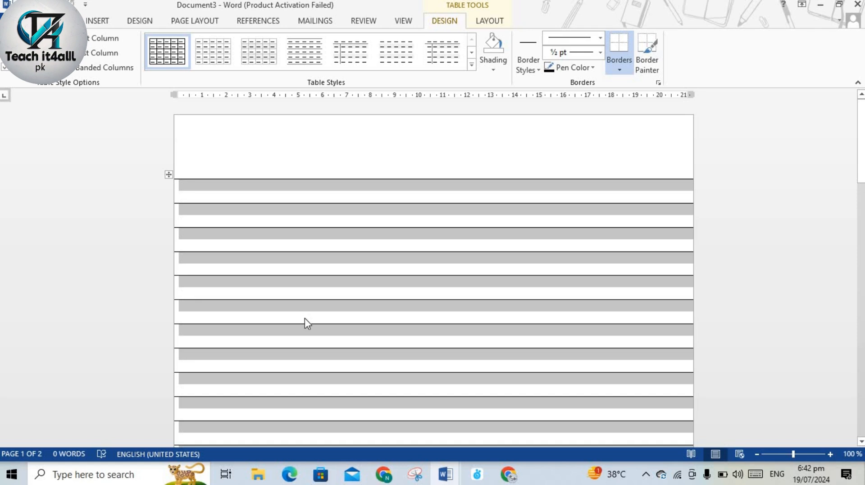
right_click(305, 318)
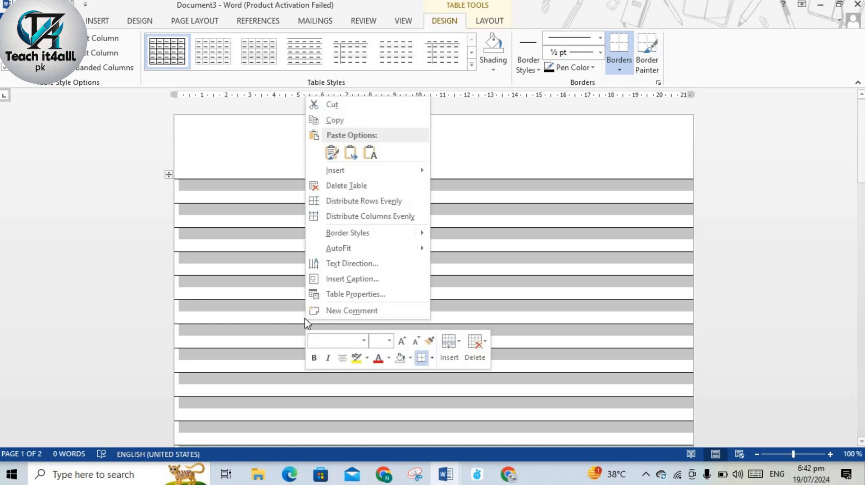
left_click(364, 203)
left_click(728, 249)
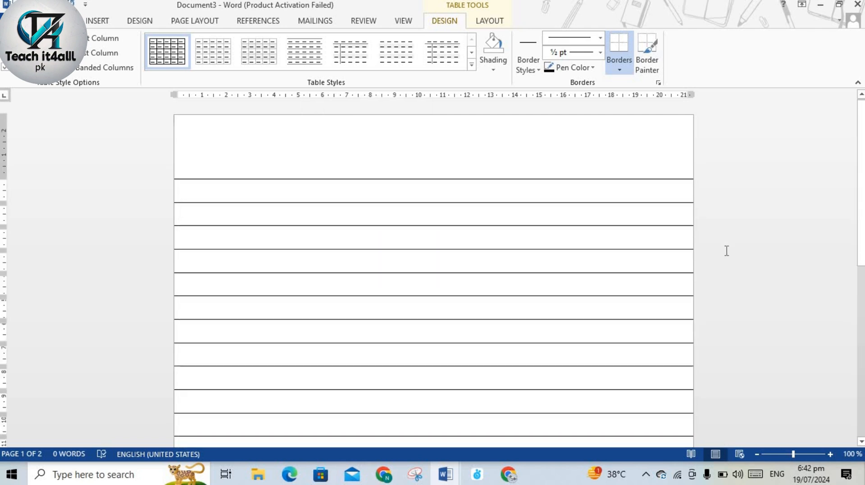
scroll(433, 270, "down", 10)
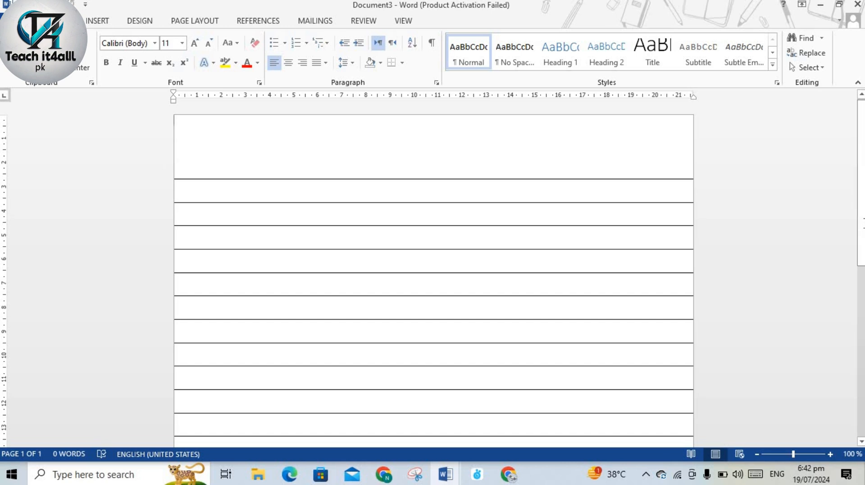
- Try to shorten the table's last row to about 0.5 cm by raising its lower border
left_click_drag(864, 402, 864, 411)
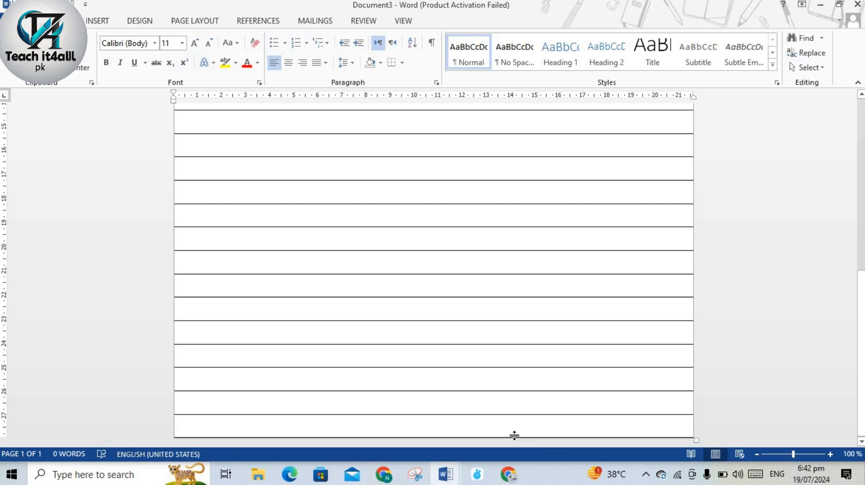
left_click_drag(515, 435, 517, 426)
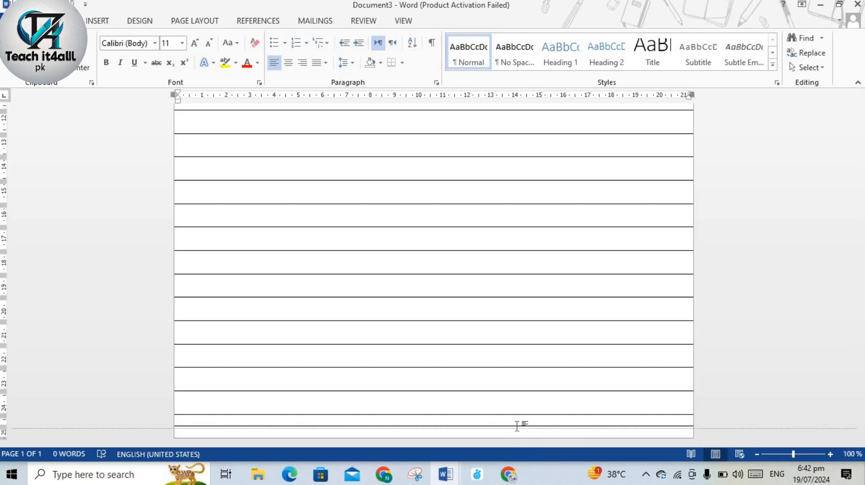
scroll(517, 426, "up", 8)
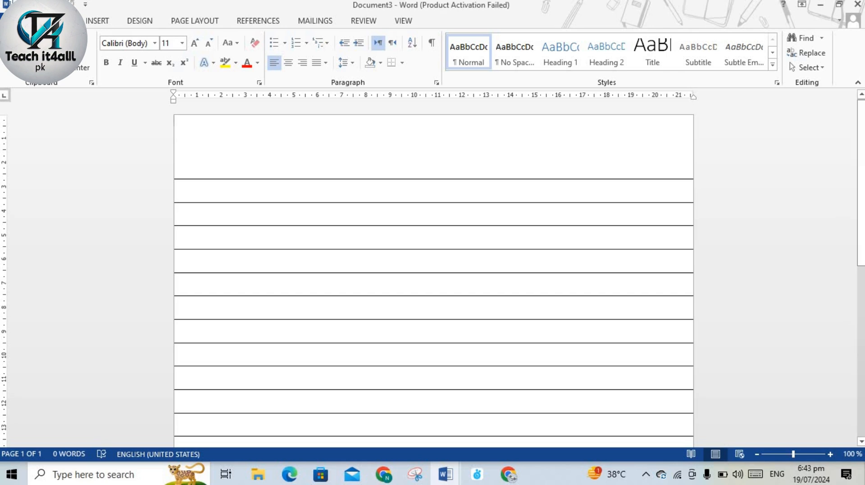
scroll(433, 276, "down", 8)
scroll(433, 277, "down", 6)
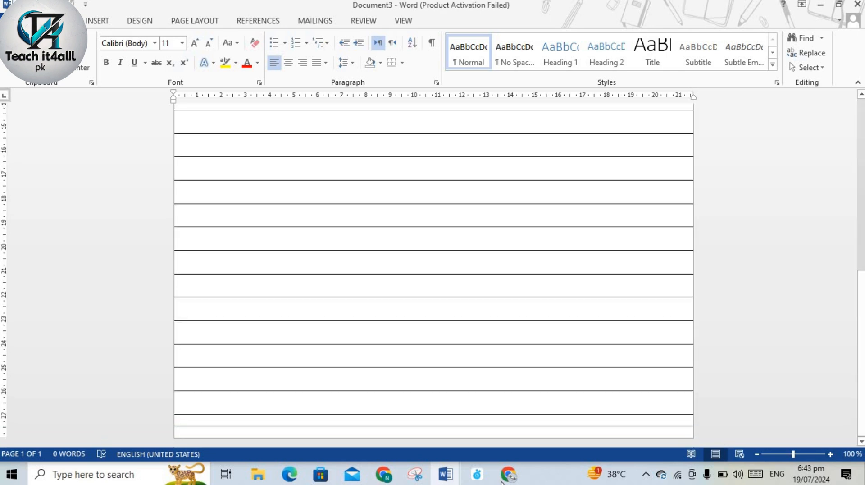
scroll(433, 276, "up", 14)
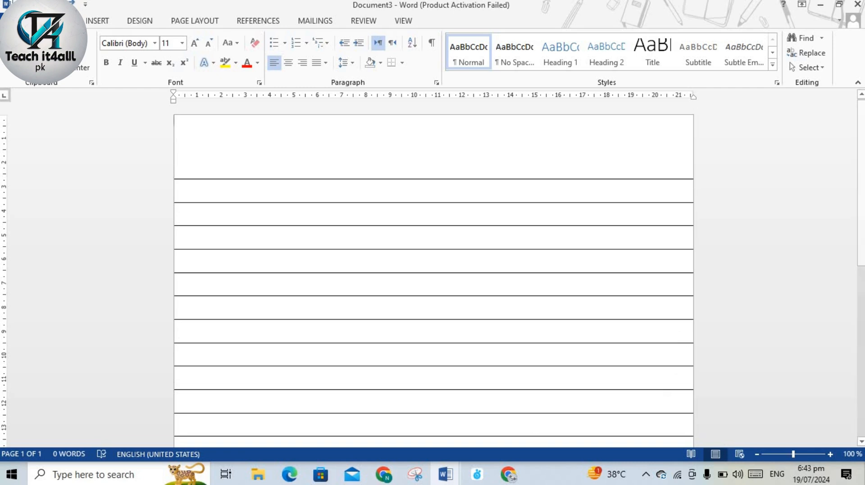
left_click(852, 171)
left_click_drag(860, 173, 862, 420)
left_click(861, 424)
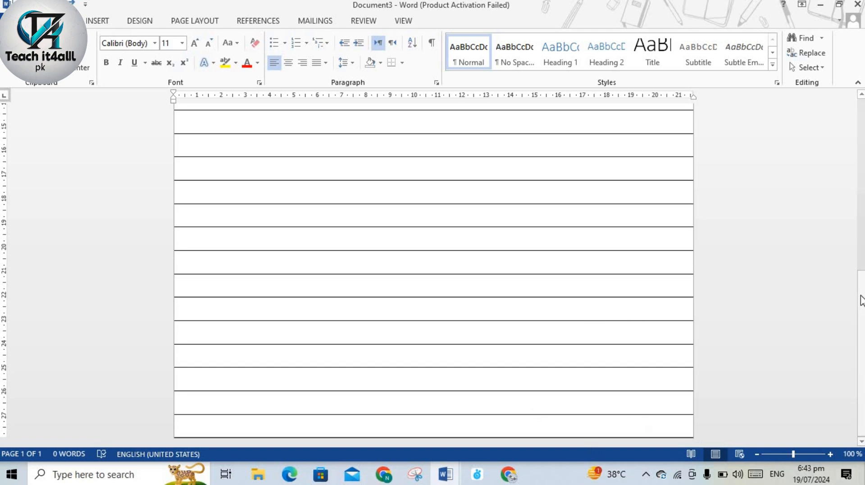
left_click_drag(861, 299, 510, 136)
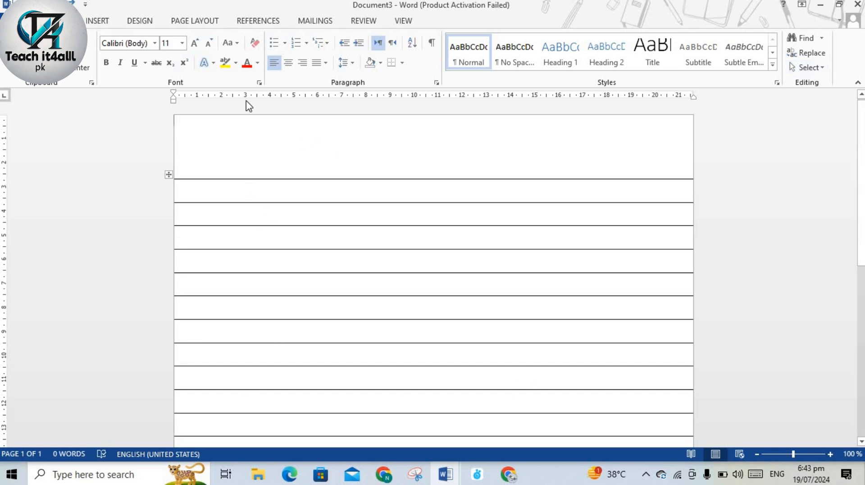
left_click(100, 22)
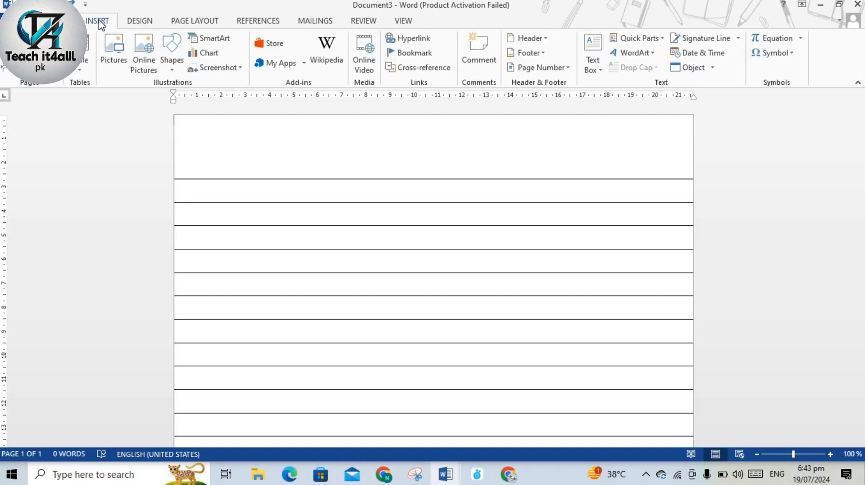
left_click(175, 72)
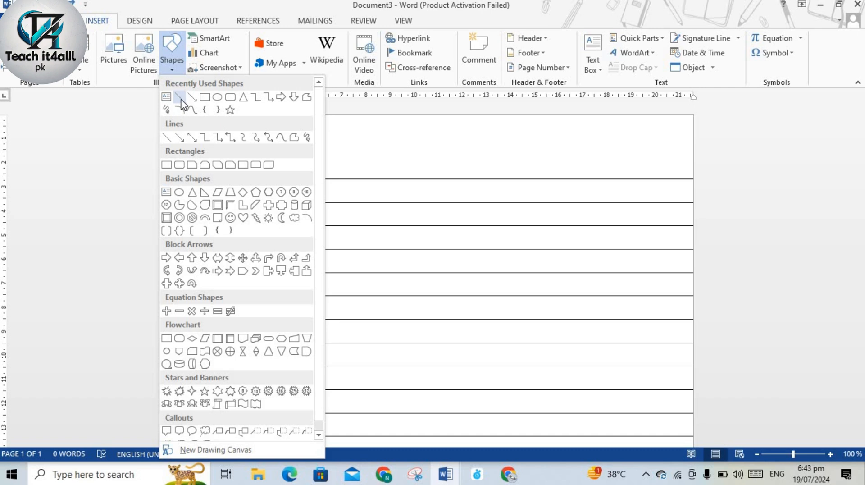
left_click(179, 98)
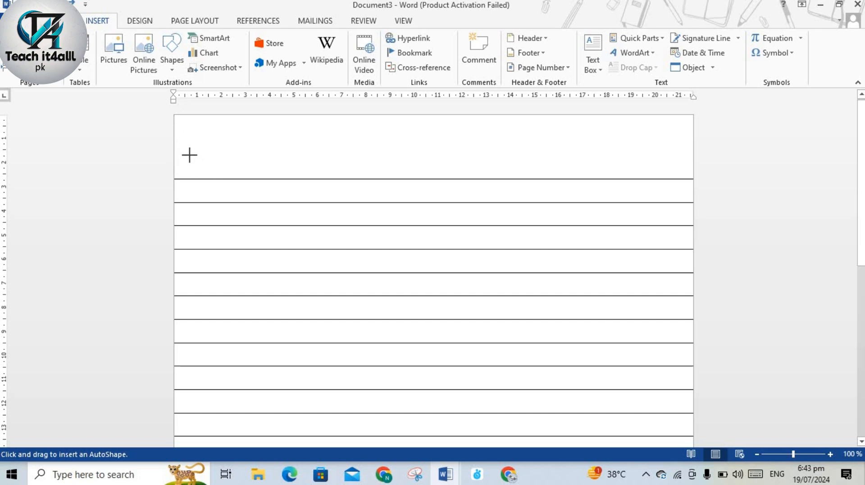
mouse_move(190, 155)
left_mouse_down()
mouse_move(292, 176)
mouse_move(300, 149)
mouse_move(197, 147)
mouse_move(193, 156)
left_mouse_up()
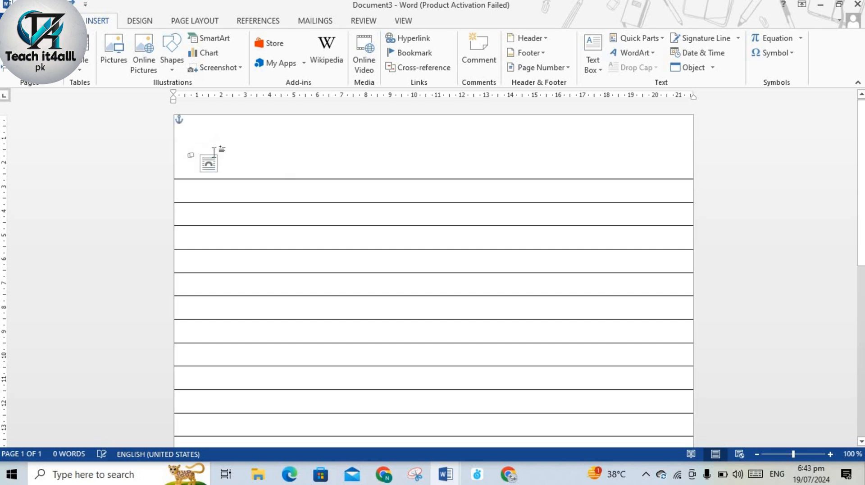
left_click(243, 147)
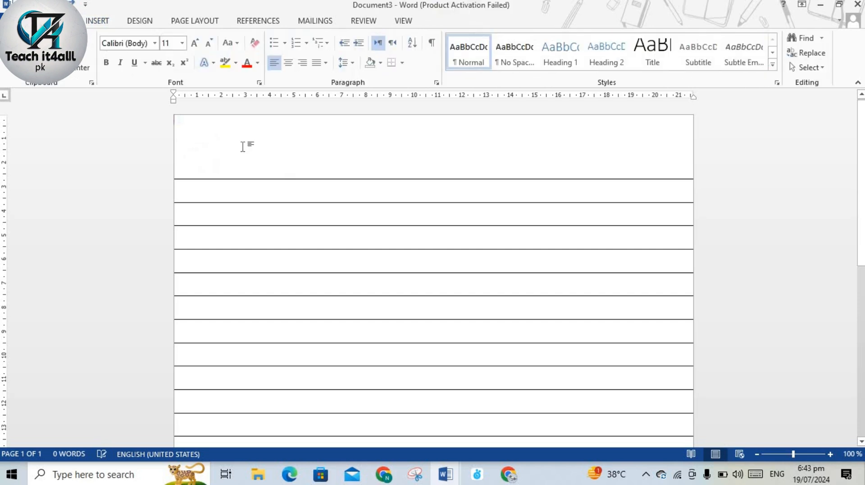
left_click(102, 23)
left_click(172, 52)
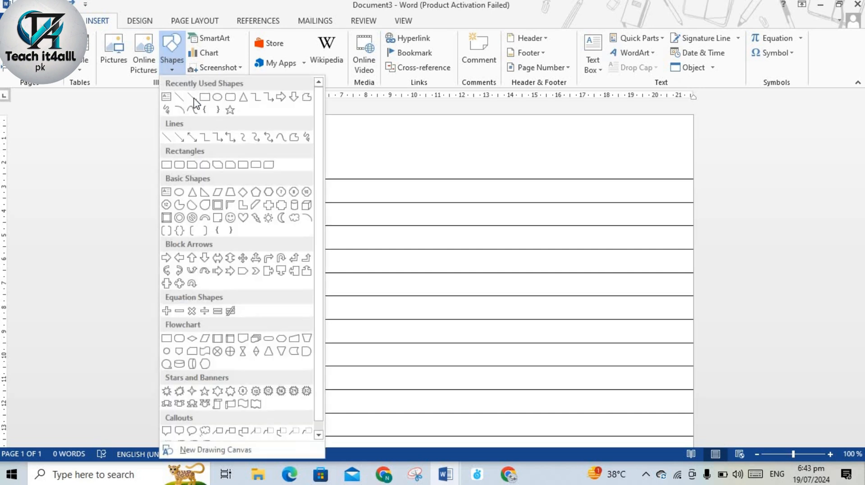
left_click(180, 97)
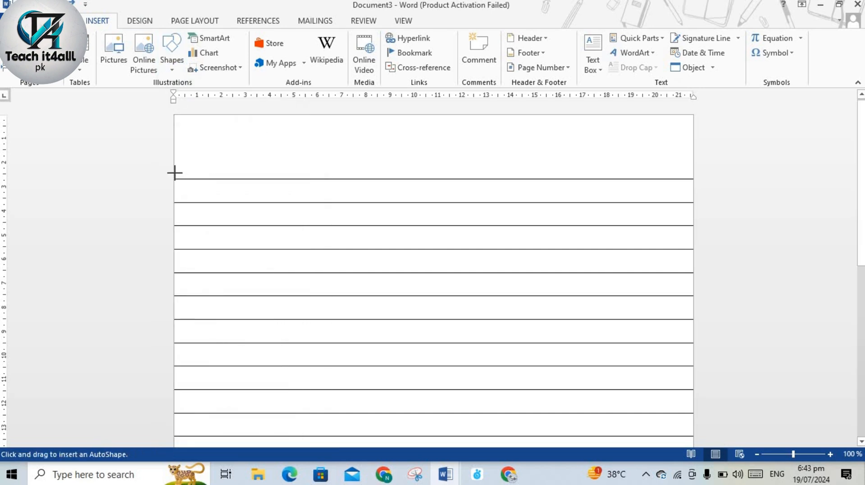
key("Escape")
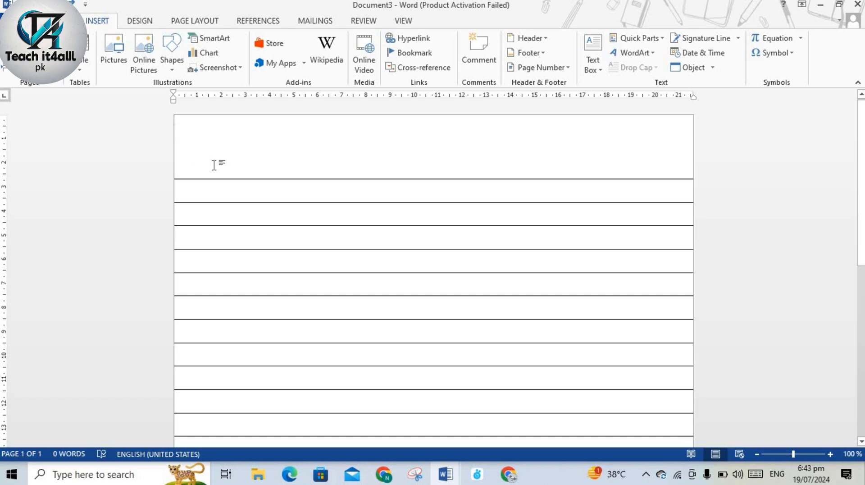
- Draw a straight horizontal line about 21.5 cm long across the page, just above the table's upper border
left_click(172, 63)
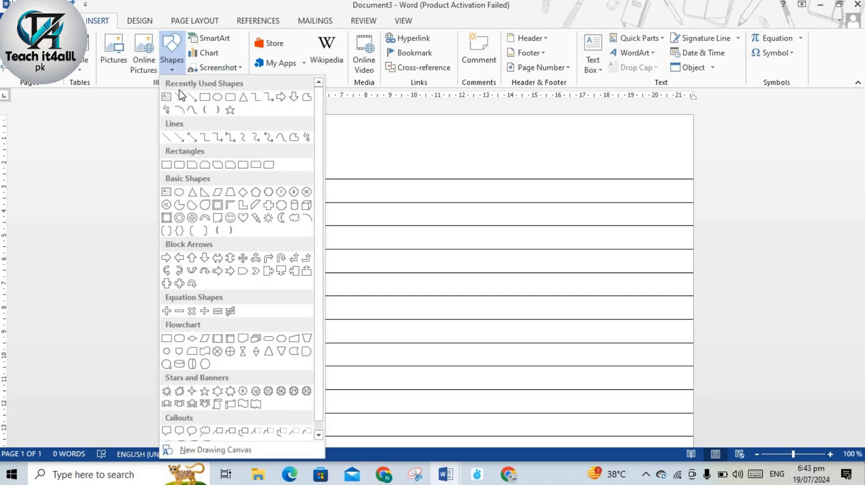
left_click(180, 96)
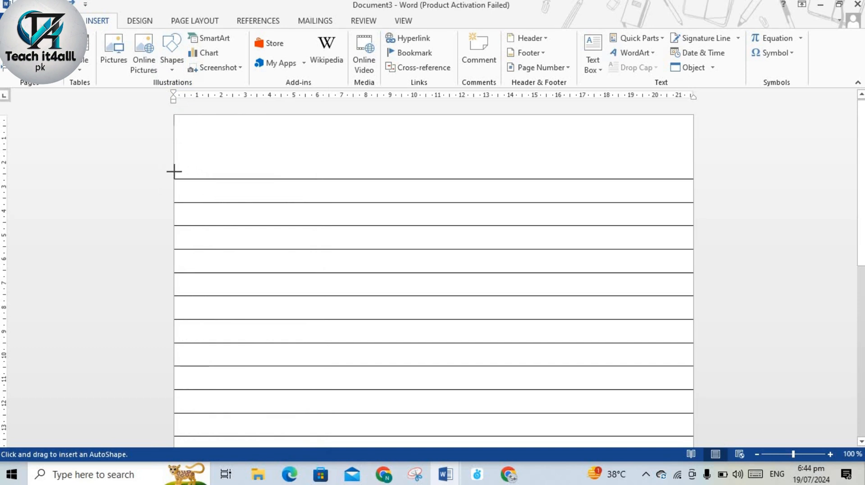
left_click_drag(174, 171, 691, 170)
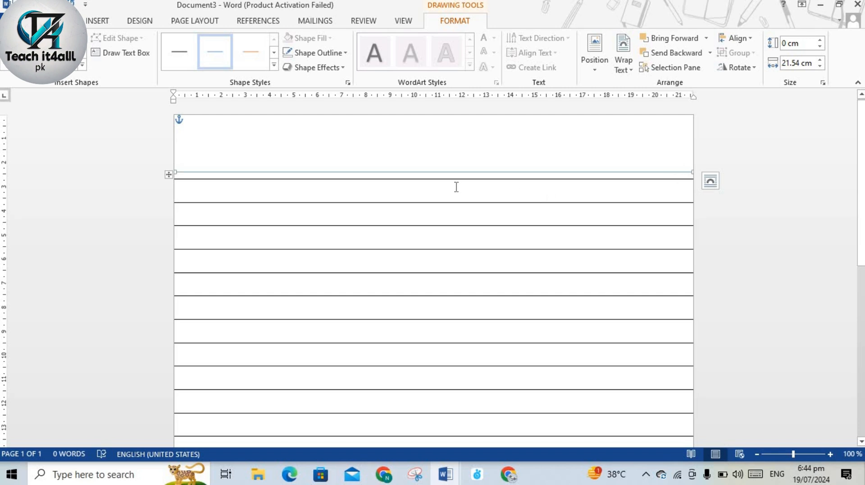
- Nudge the horizontal line slightly down, duplicate it, and place the copy over the table's upper border
key("Down")
key("Down")
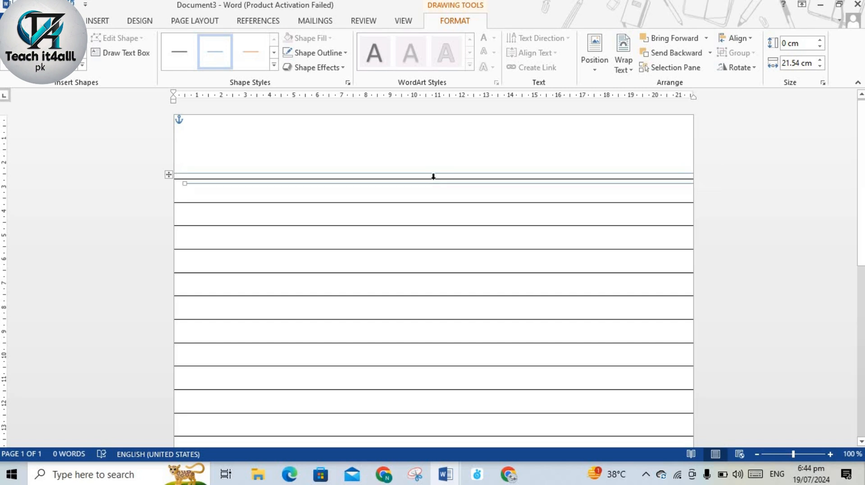
left_click_drag(430, 183, 420, 179)
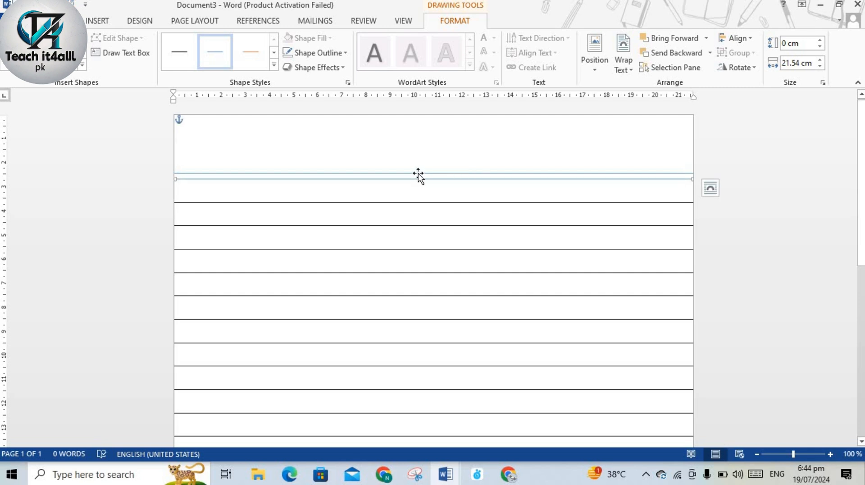
- Select both horizontal lines and give them the orange line style with a 1½ pt weight
left_click(418, 173)
left_click(212, 180, "shift")
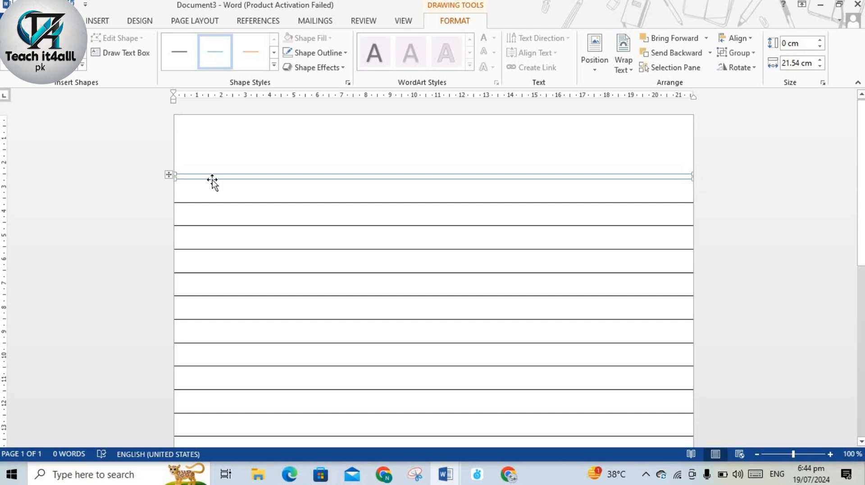
left_click(254, 57)
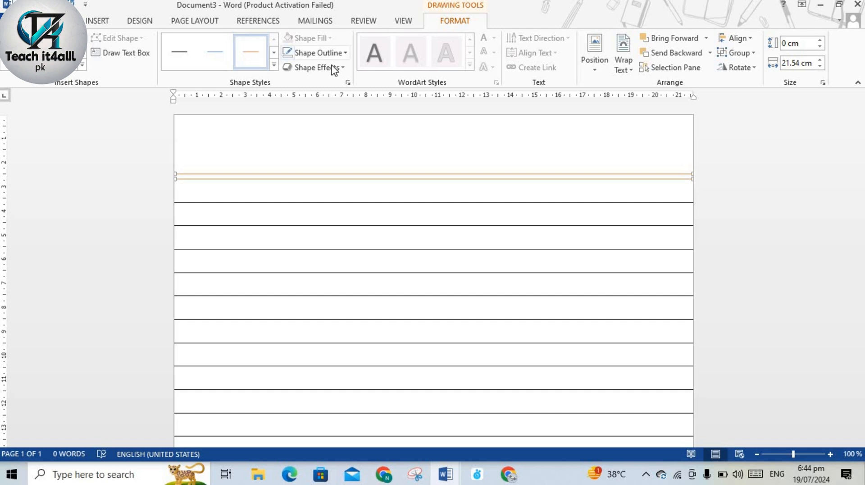
left_click(345, 54)
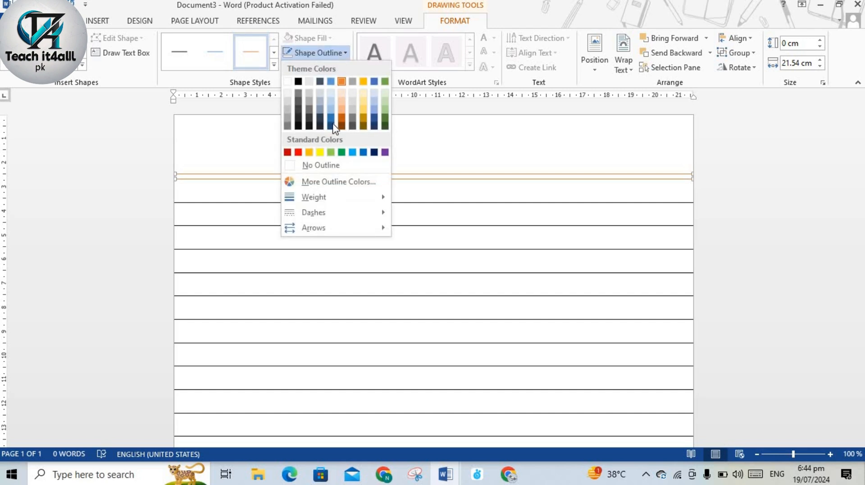
mouse_move(329, 203)
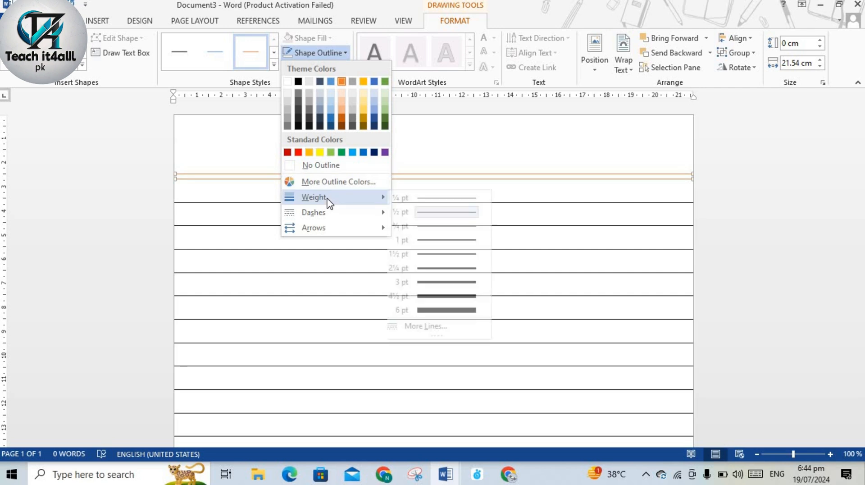
left_click(454, 258)
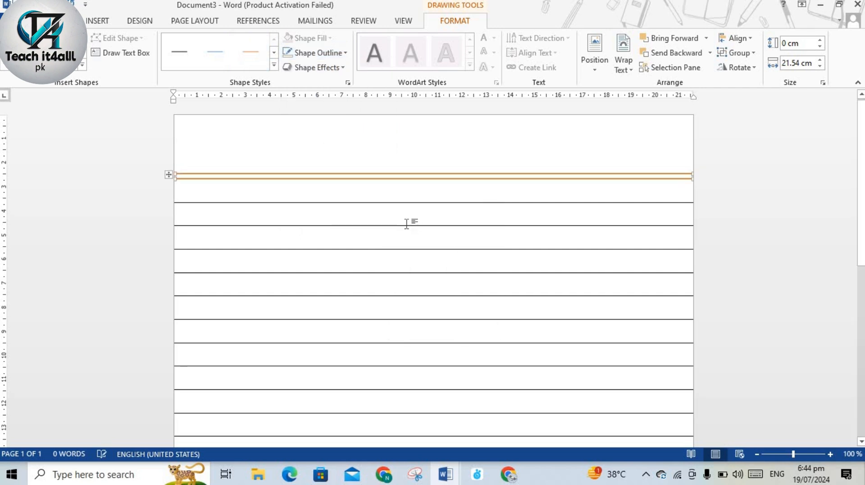
left_click(378, 155)
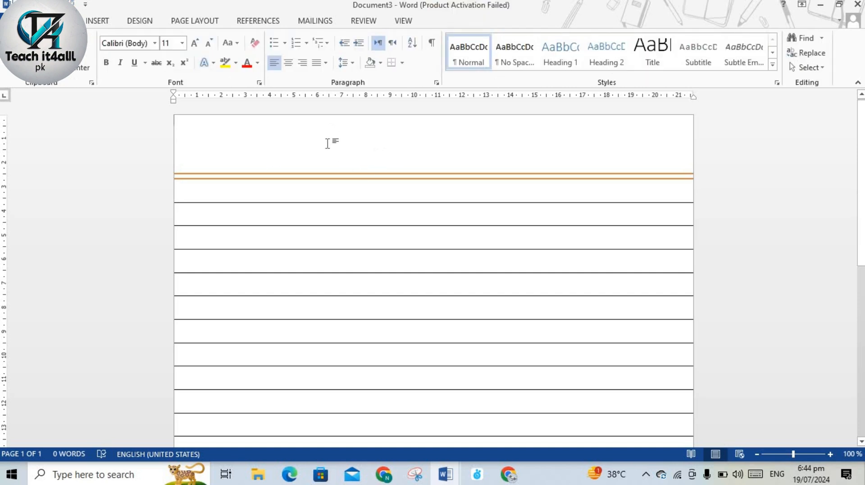
- Nudge the upper orange line slightly down so that it sits closer to the lower one
left_click(296, 175)
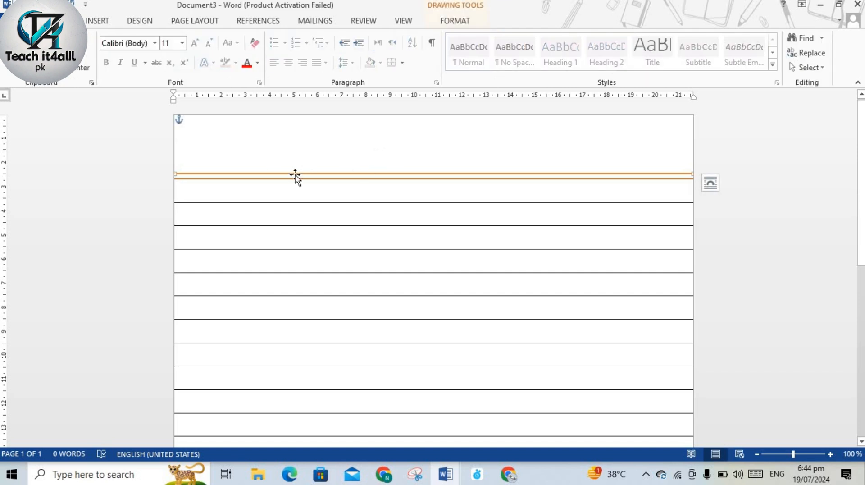
key("ctrl+Down")
key("ctrl+Down")
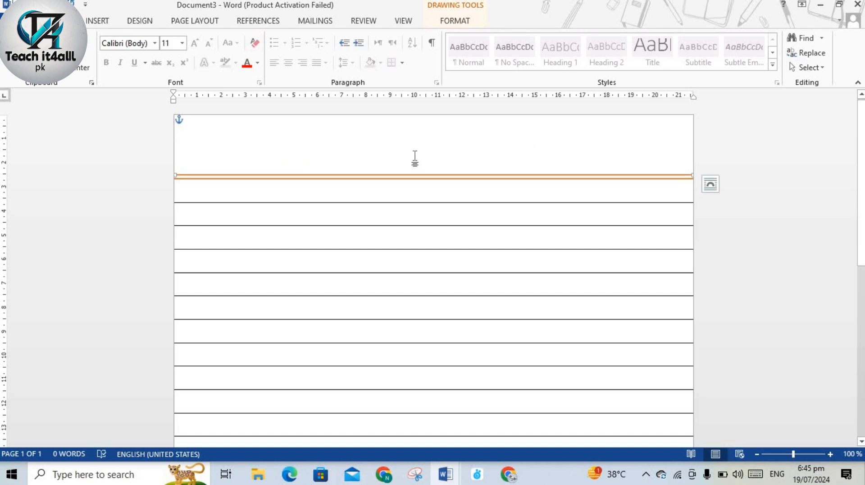
left_click(546, 145)
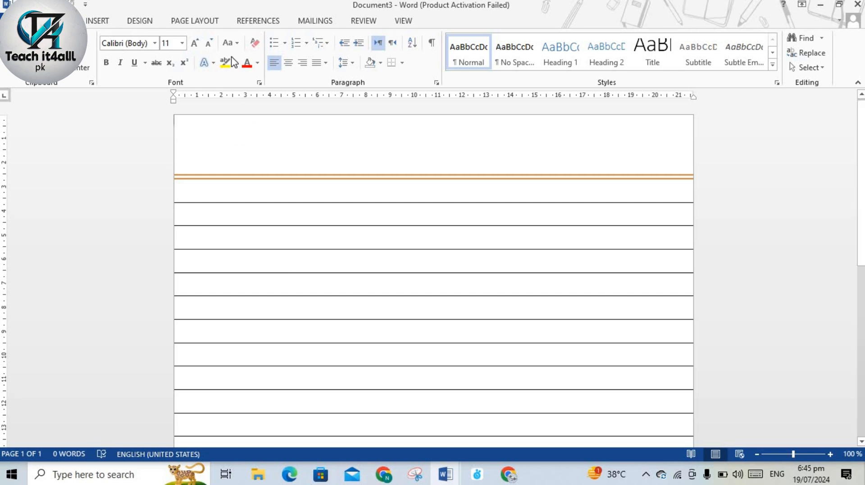
- Draw a vertical margin line about 27.8 cm long down the whole page, about 3.4 cm from its left edge
left_click(98, 21)
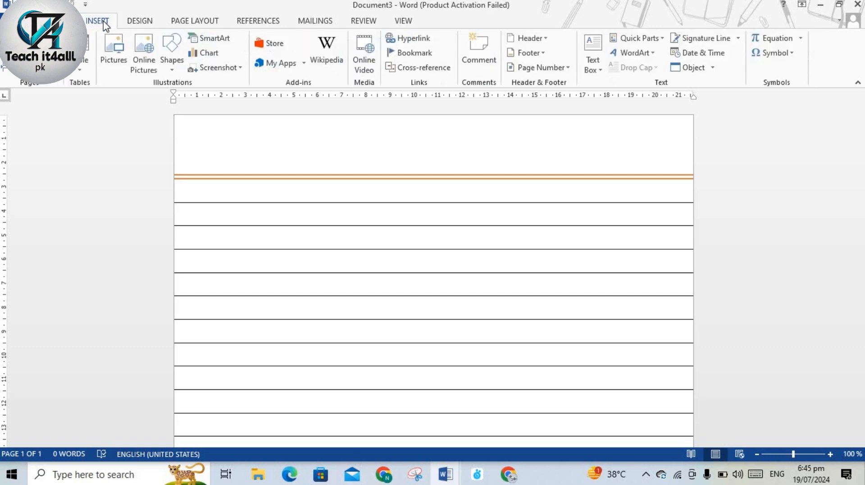
left_click(174, 68)
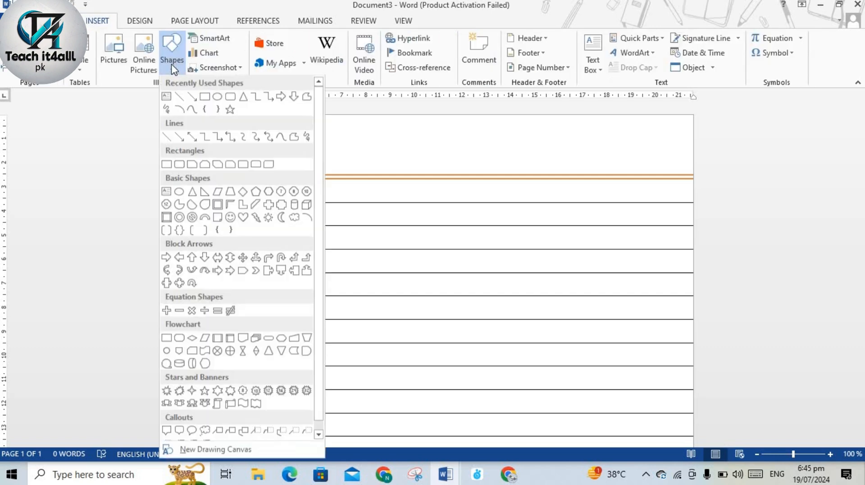
left_click(181, 97)
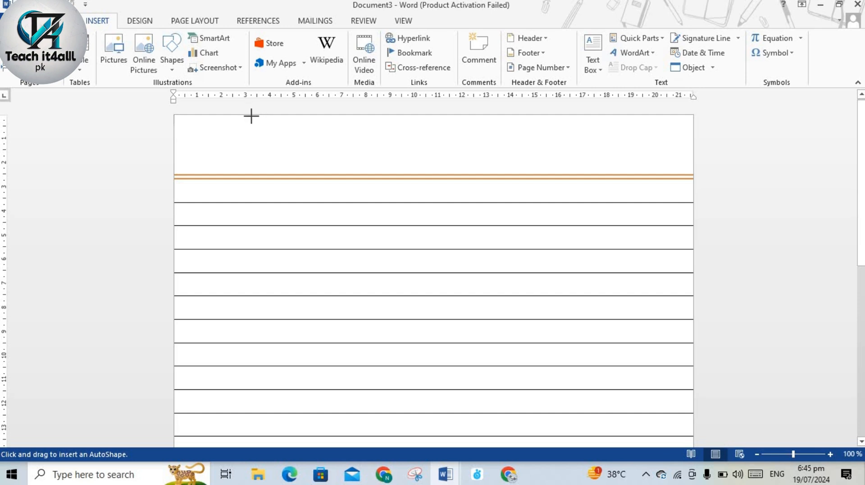
mouse_move(255, 115)
left_mouse_down()
mouse_move(270, 323)
mouse_move(264, 464)
left_mouse_up()
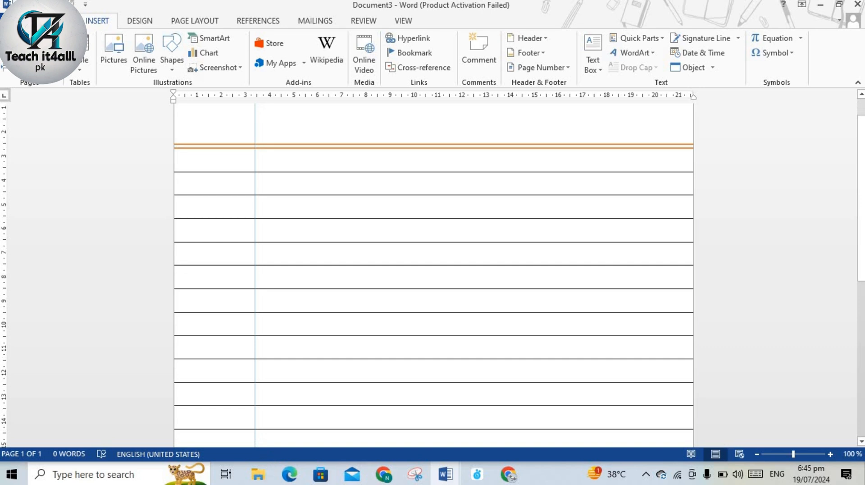
left_click_drag(256, 440, 254, 435)
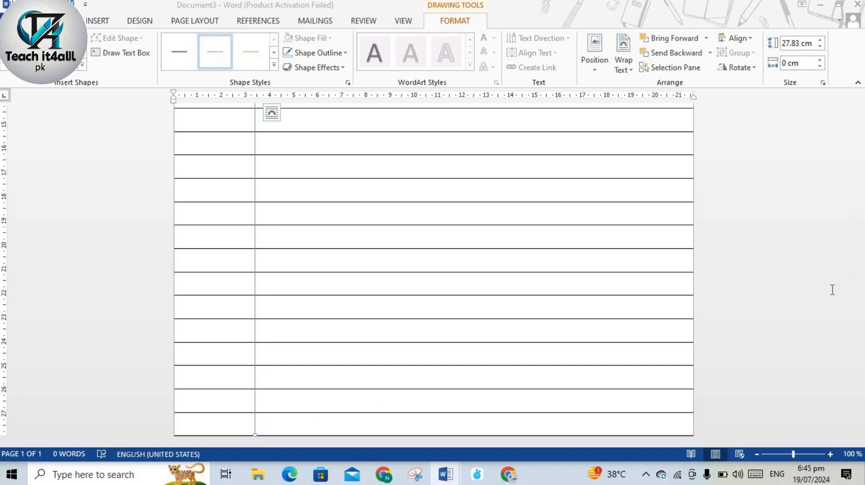
scroll(813, 280, "up", 10)
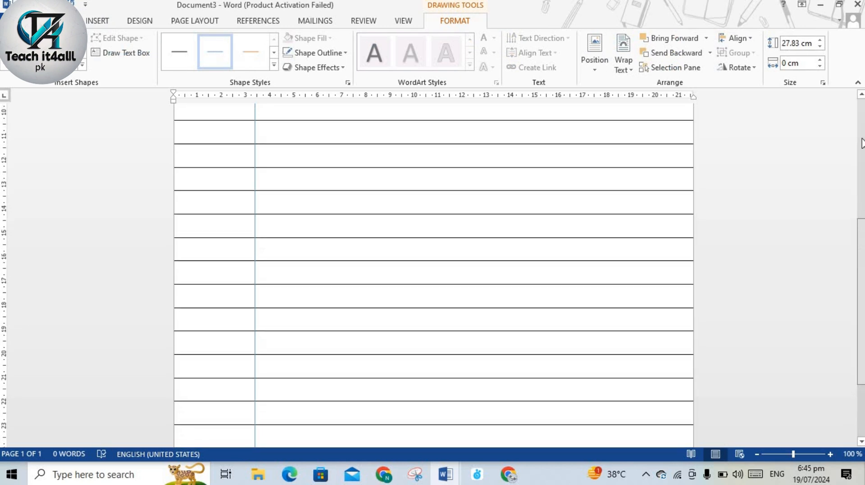
- Duplicate the vertical margin line and place the copy just left of the original, aligned with the page's upper edge
scroll(434, 270, "up", 2)
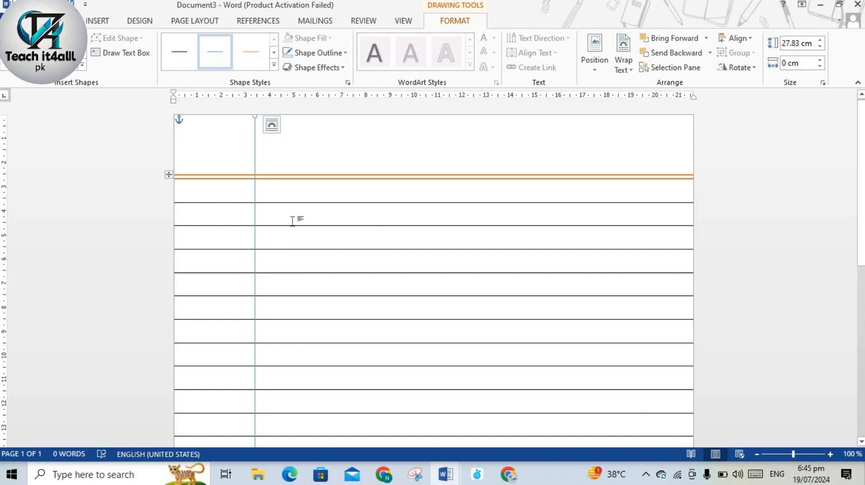
key("ctrl+d")
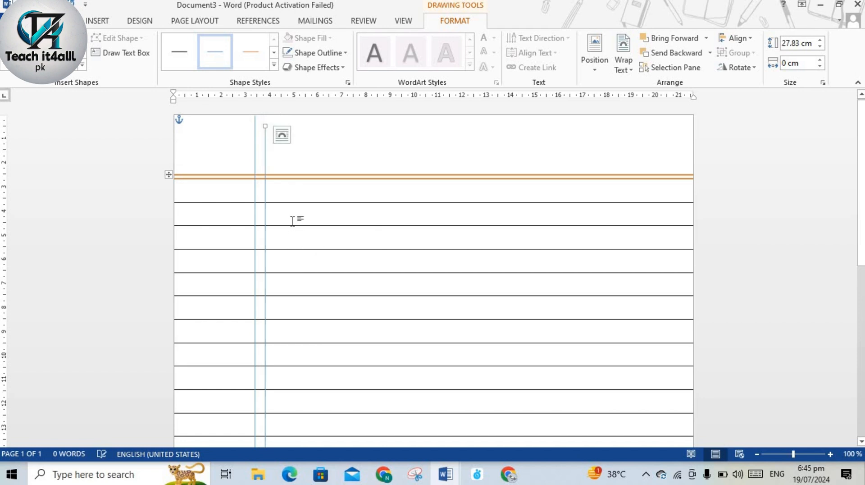
left_click(254, 211)
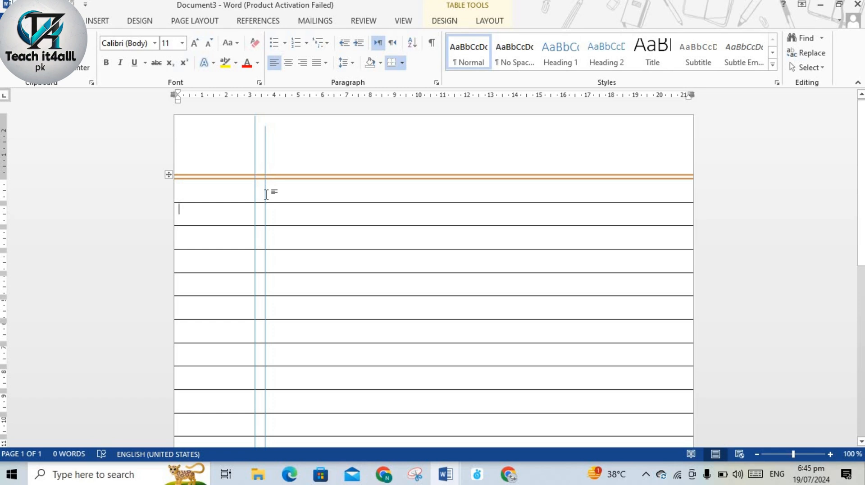
left_click(265, 194)
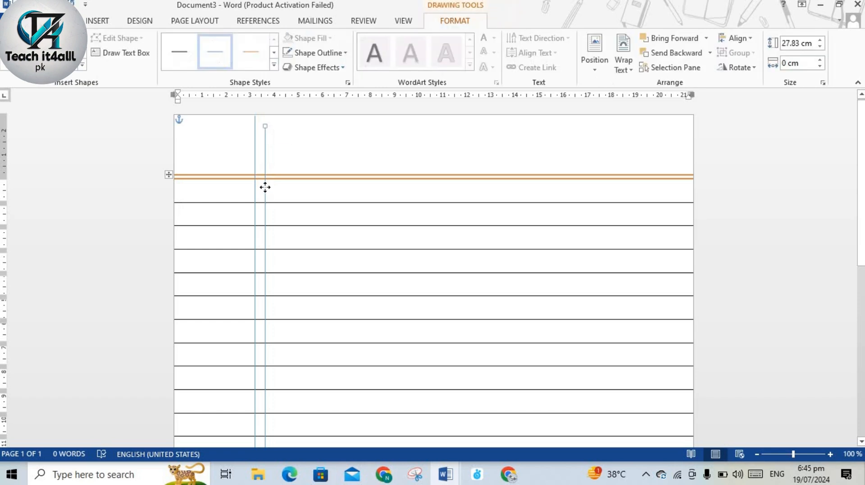
left_click_drag(265, 188, 250, 185)
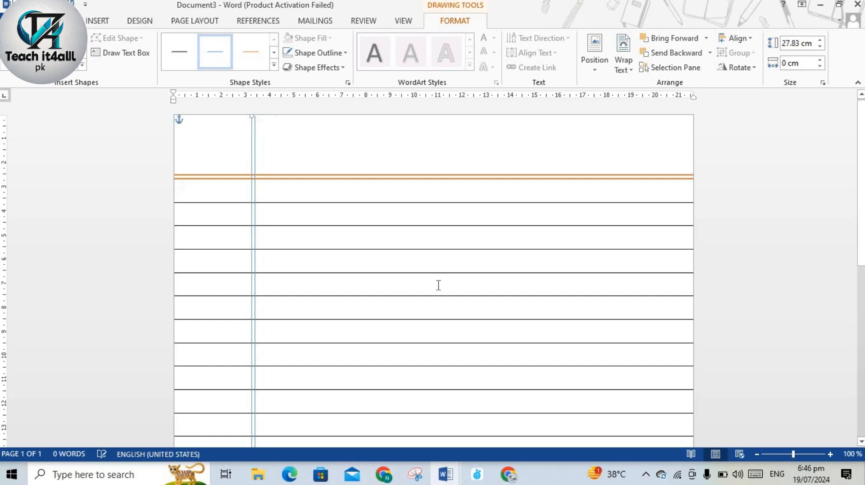
left_click(392, 158)
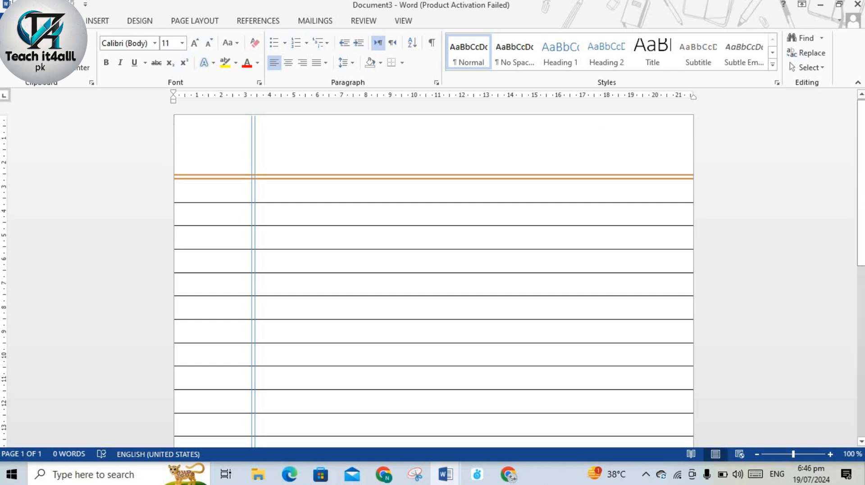
- Select both vertical margin lines and give them the orange line style with a 1½ pt weight
left_click(255, 246)
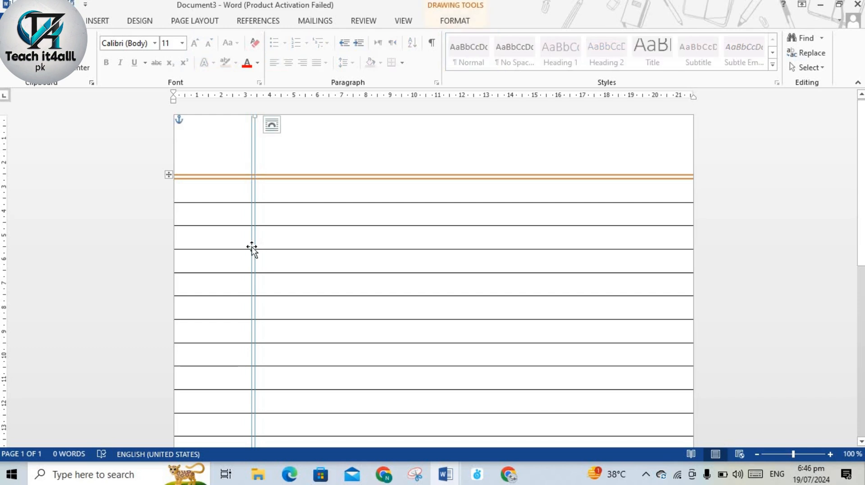
left_click(252, 247, "ctrl")
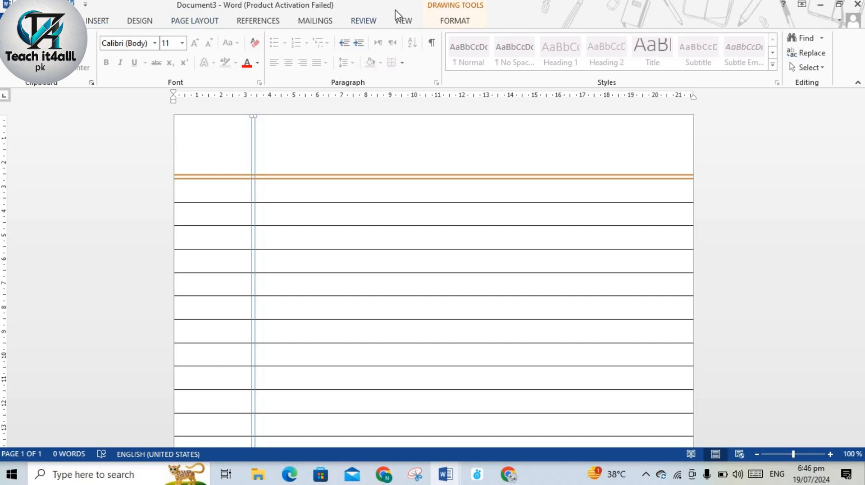
left_click(454, 20)
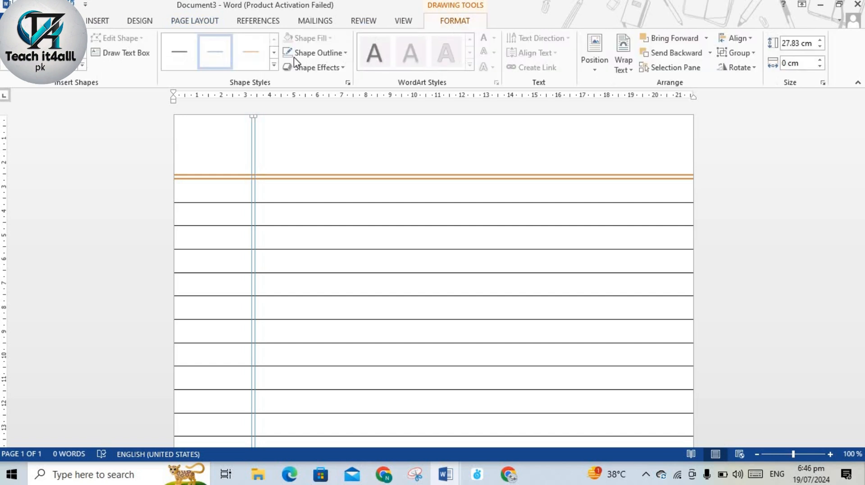
left_click(252, 53)
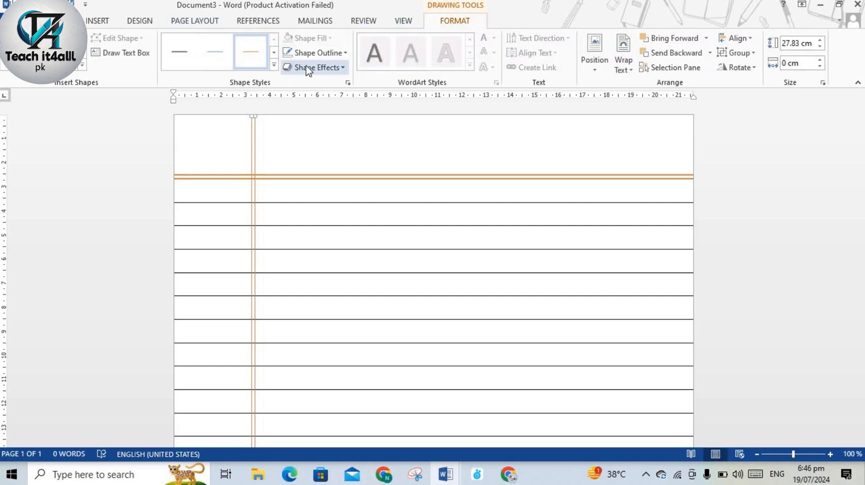
left_click(343, 53)
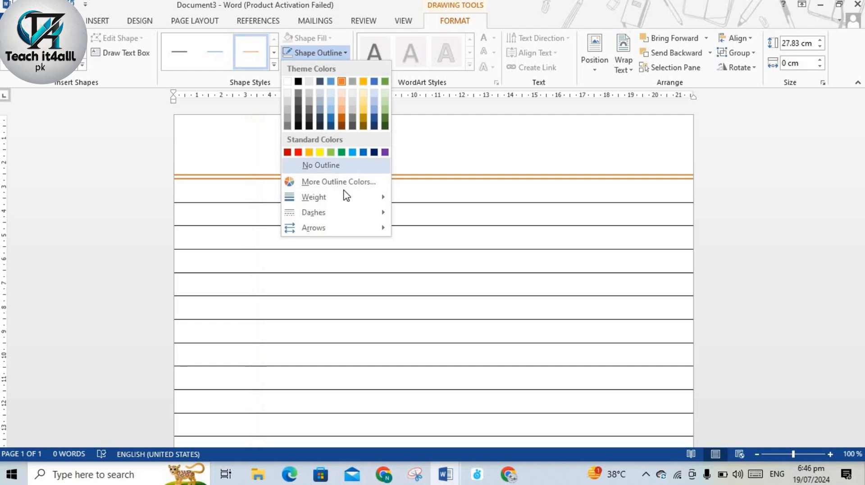
mouse_move(348, 198)
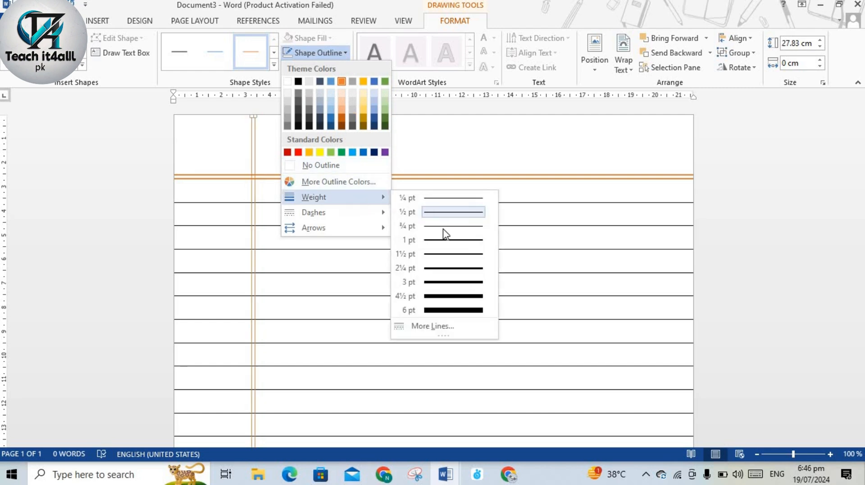
left_click(445, 254)
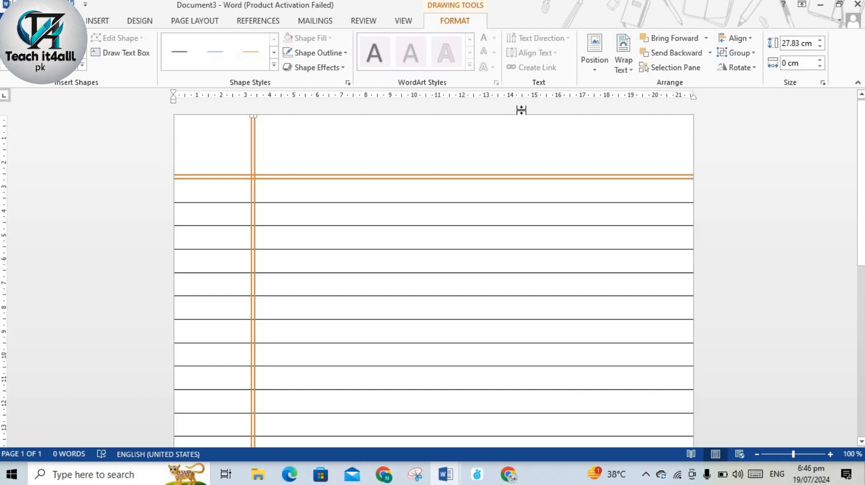
left_click(433, 138)
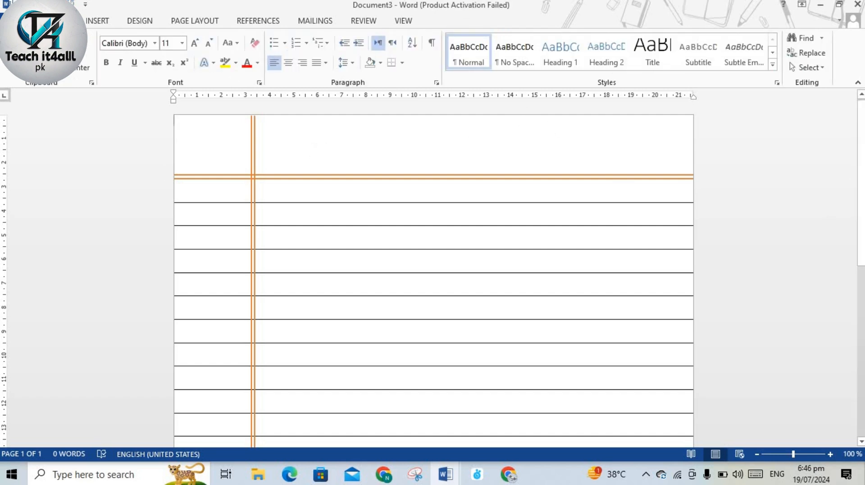
left_click(844, 214)
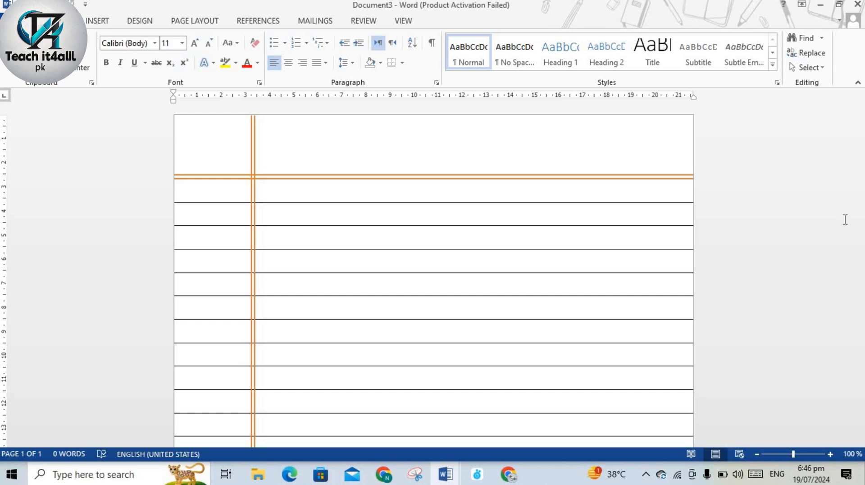
- Draw a rounded rectangle about 1.93 cm high and 4.71 cm wide above the header line near the page's right edge, and nudge it slightly up
left_click_drag(862, 213, 863, 385)
scroll(856, 148, "up", 12)
left_click(138, 20)
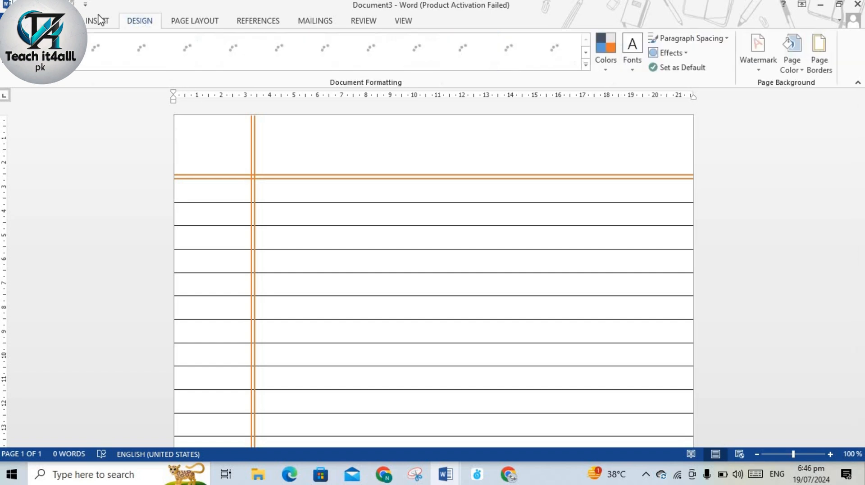
left_click(99, 21)
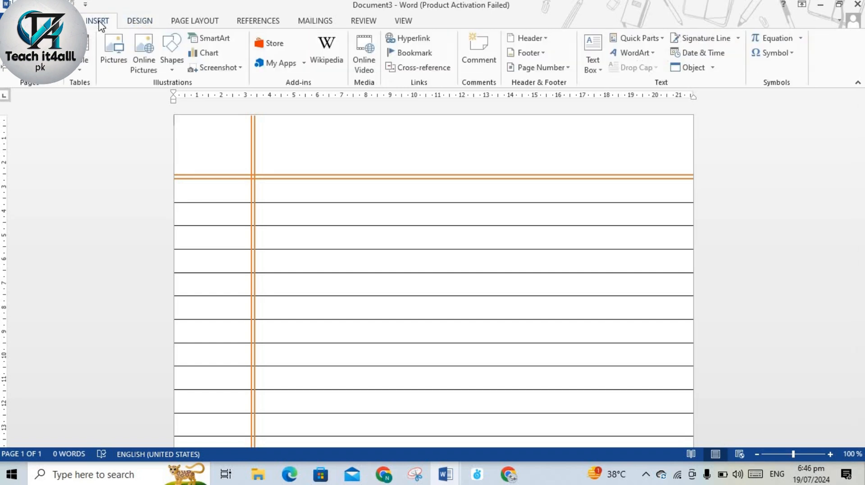
left_click(173, 69)
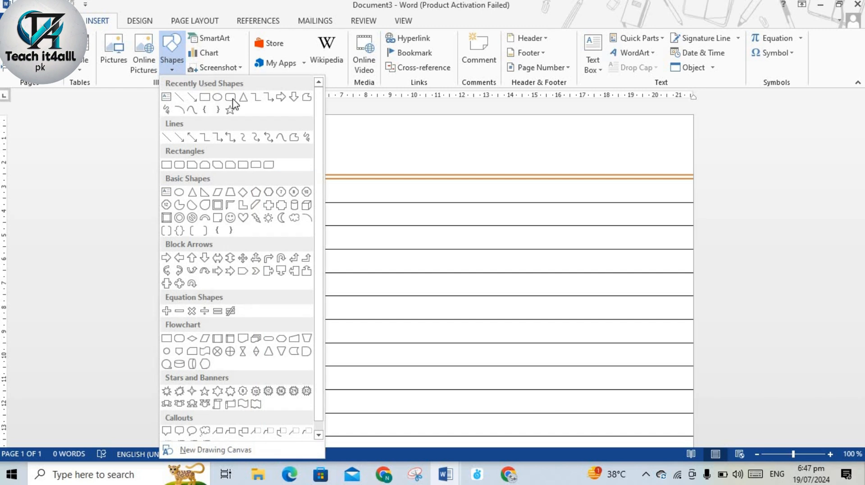
left_click(231, 99)
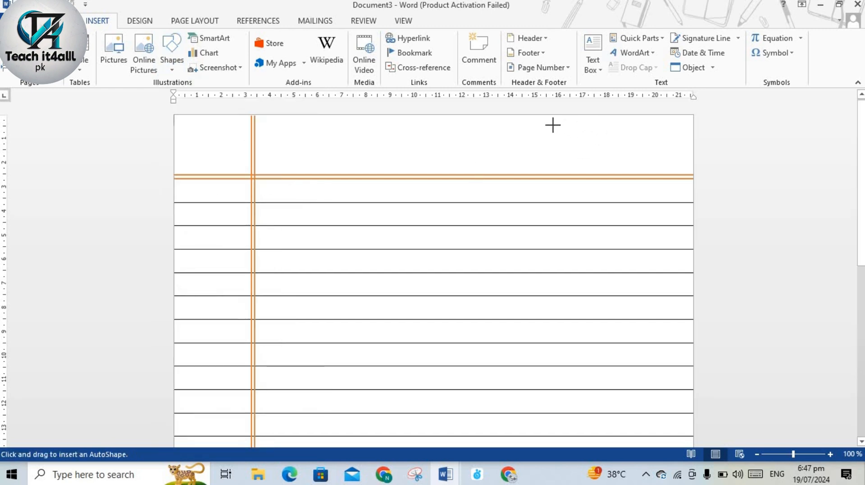
mouse_move(553, 125)
left_mouse_down()
mouse_move(637, 168)
mouse_move(675, 165)
mouse_move(667, 171)
left_mouse_up()
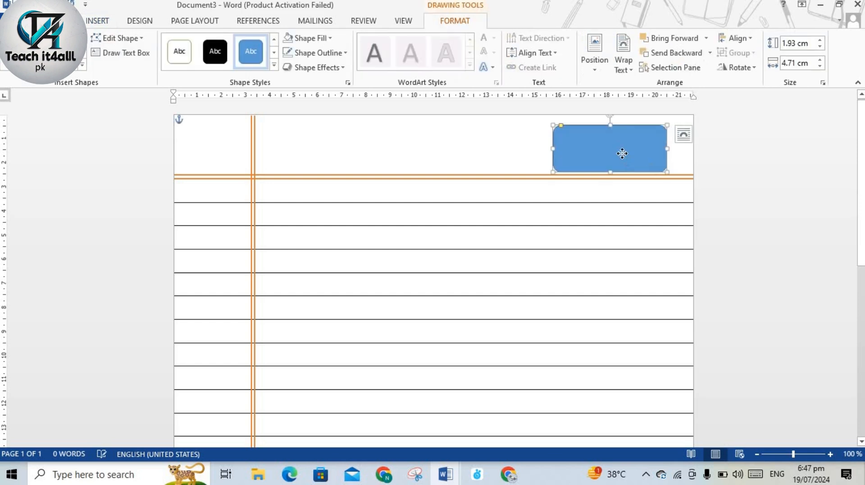
left_click_drag(622, 153, 624, 148)
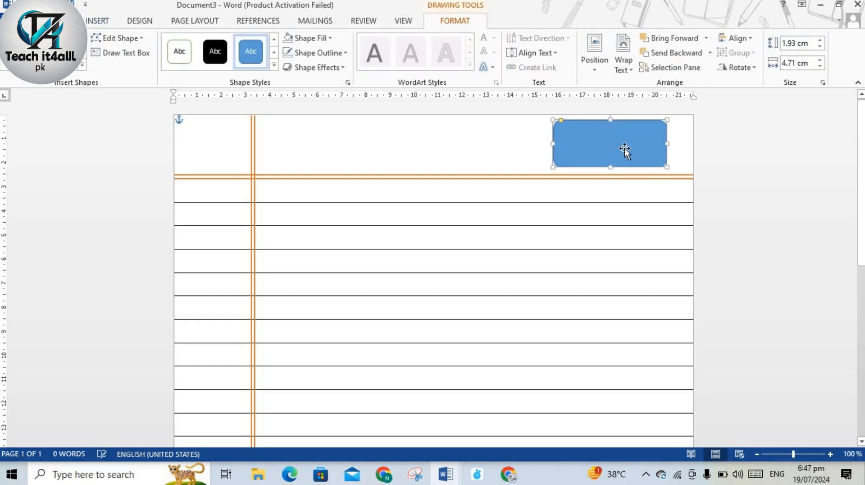
- Remove the rounded rectangle's fill and give it an orange outline with a 2¼ pt weight
left_click(330, 38)
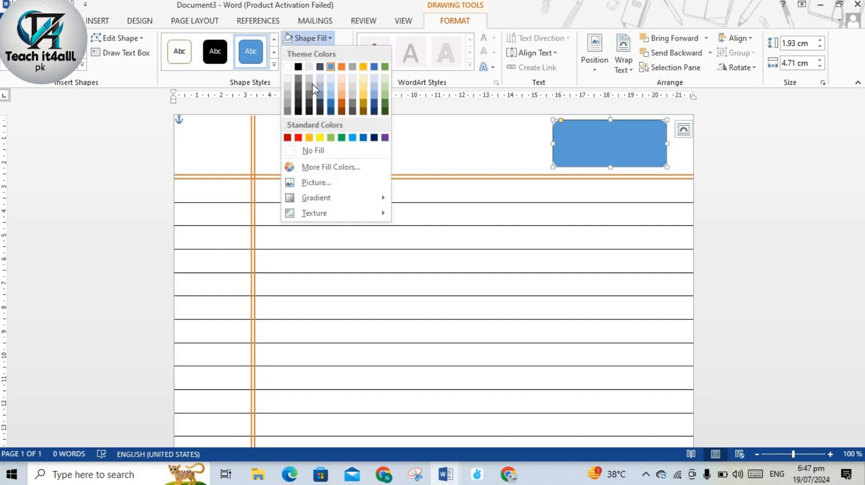
left_click(294, 149)
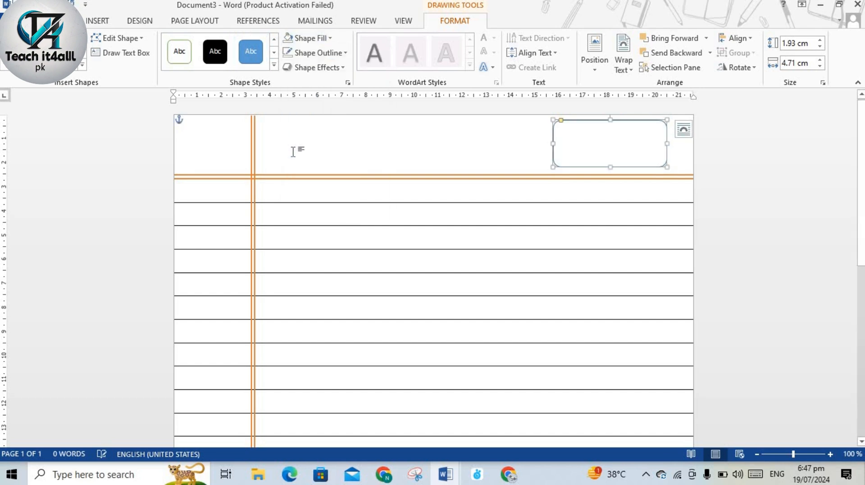
left_click(346, 53)
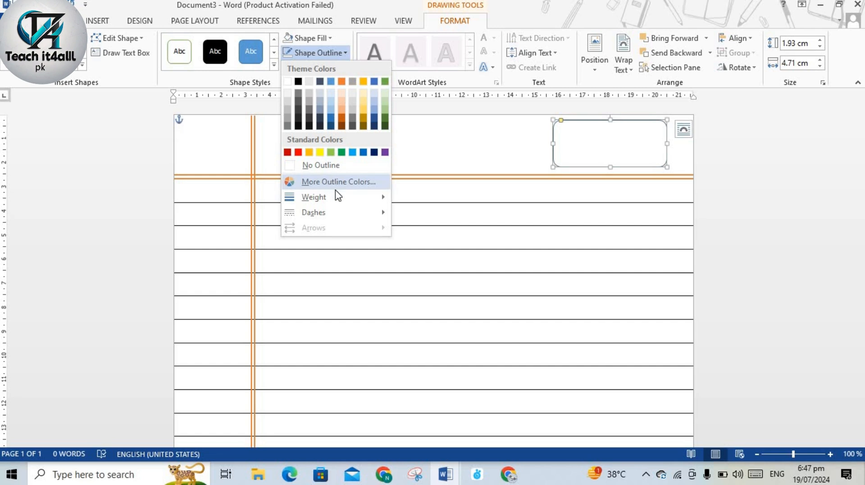
mouse_move(339, 201)
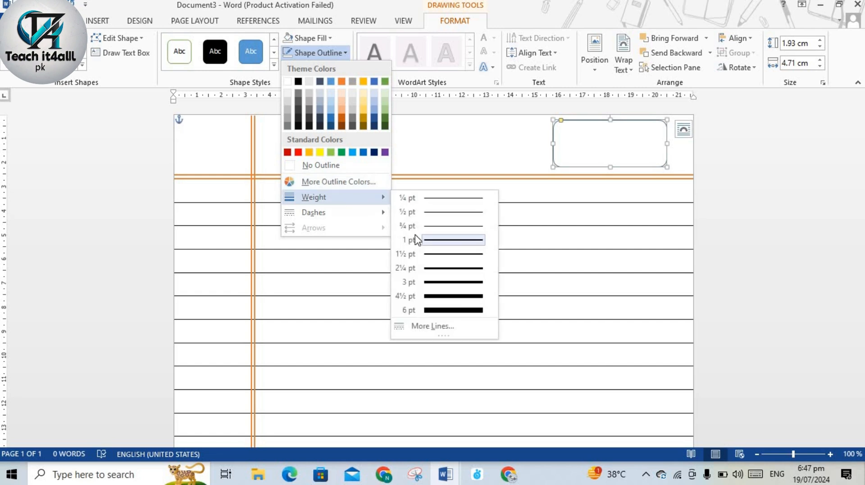
left_click(439, 269)
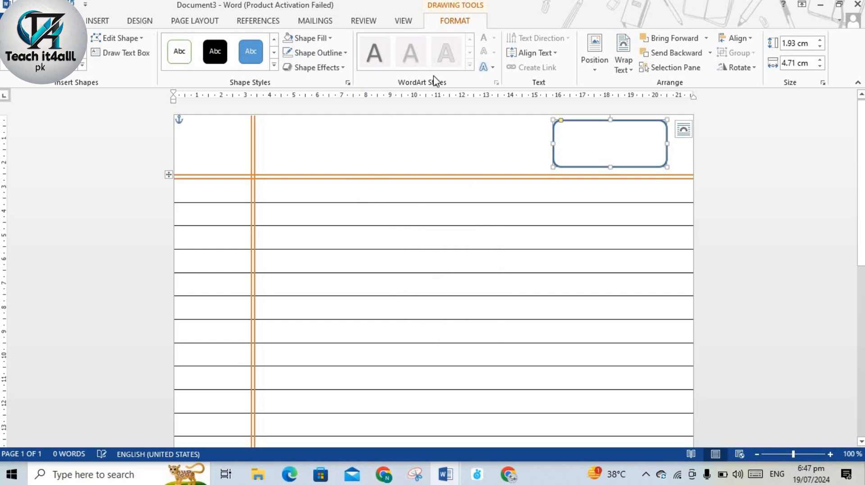
left_click(330, 39)
left_click(318, 53)
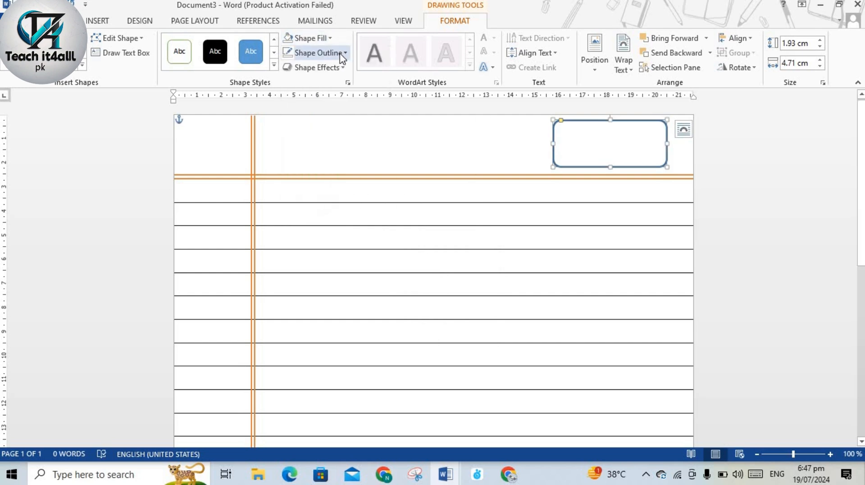
left_click(318, 53)
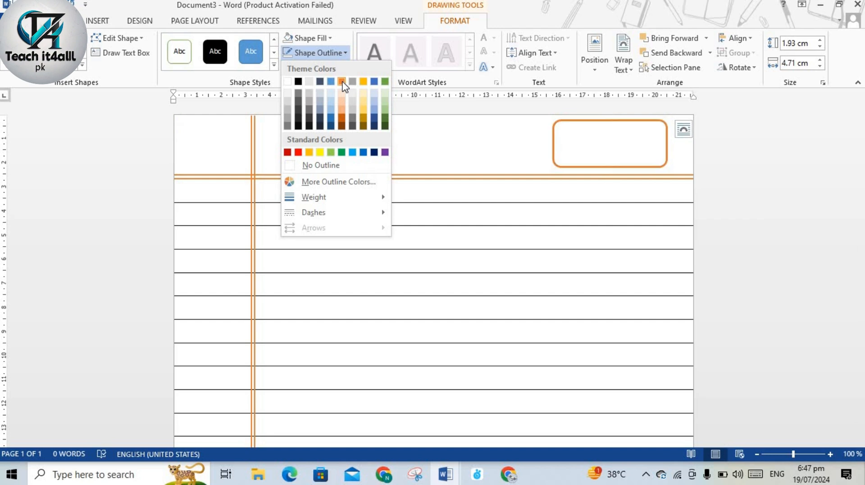
left_click(342, 82)
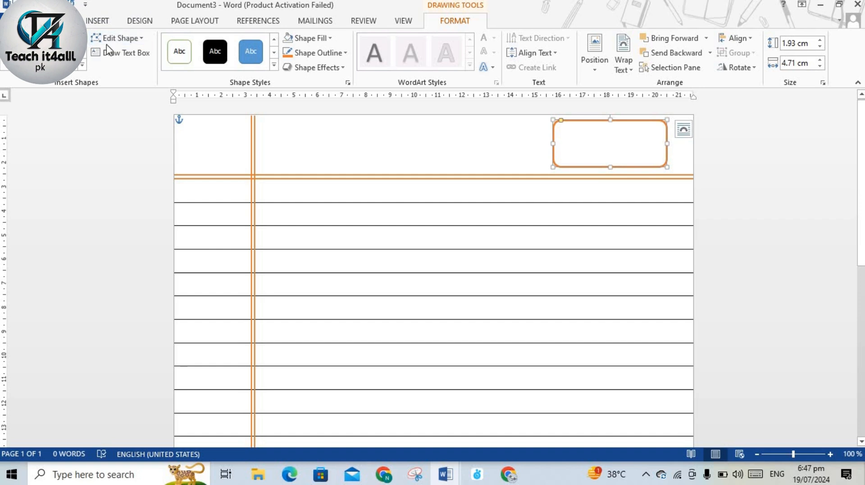
- Draw a text box about 1.59 cm high and 4.68 cm wide over the rounded rectangle
left_click(82, 66)
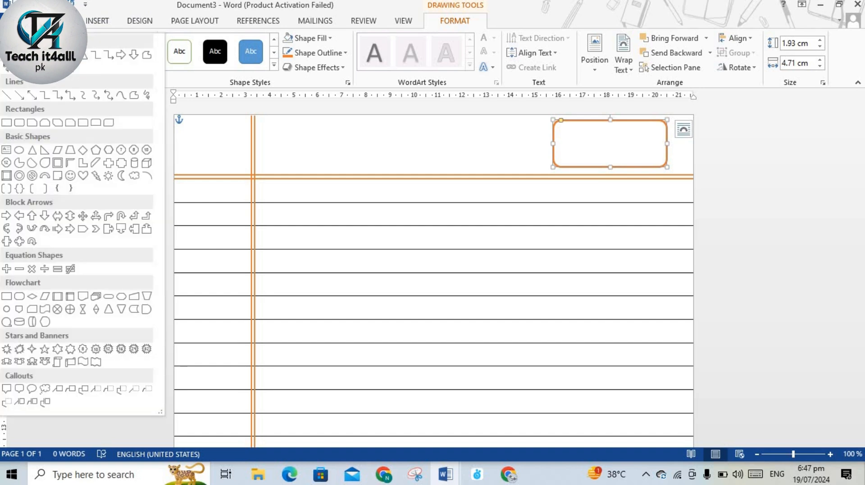
left_click(6, 150)
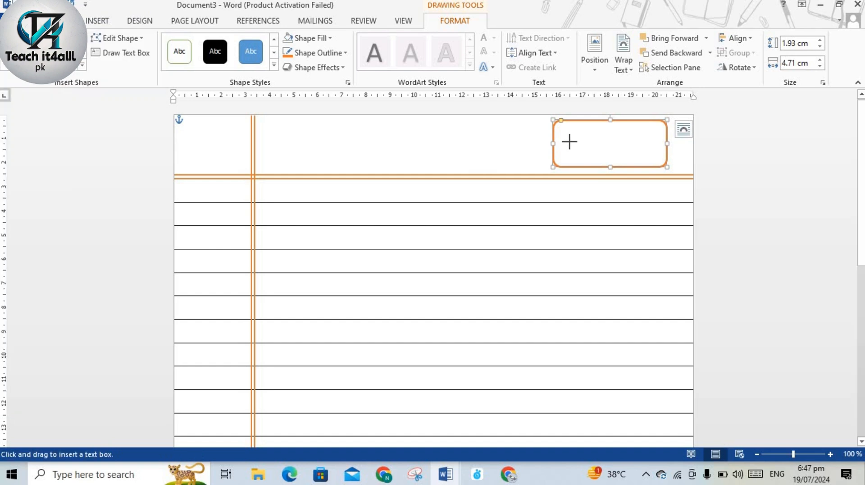
left_click_drag(653, 167, 671, 164)
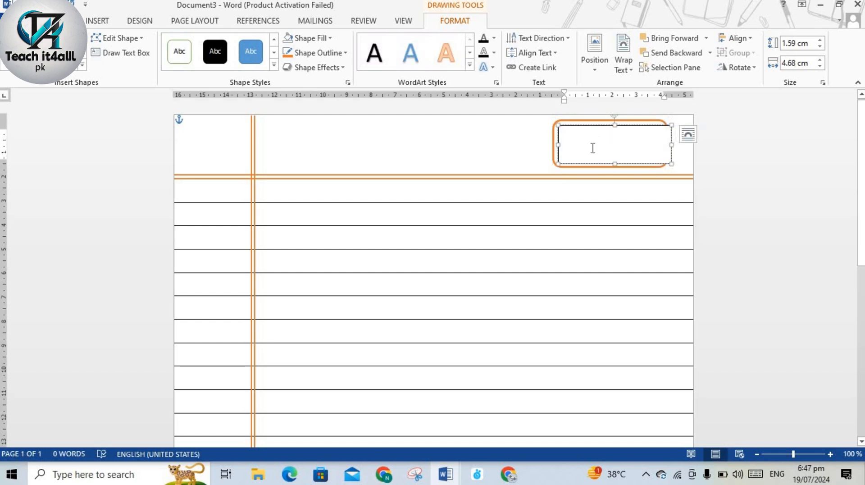
- Enter "Date" and "Day" on two lines in the text box, each followed by a row of dashes of matching length
type("Date")
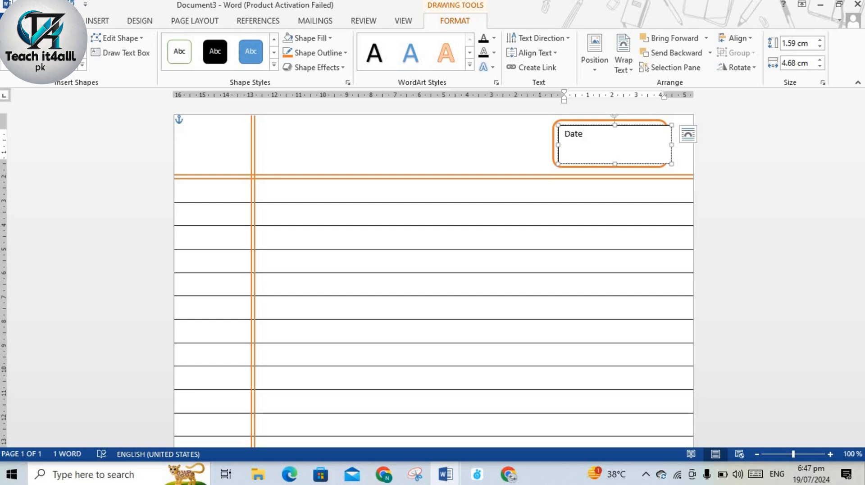
type("-----------------------")
key("Return")
type("Days")
key("BackSpace")
type("------------------------")
key("BackSpace")
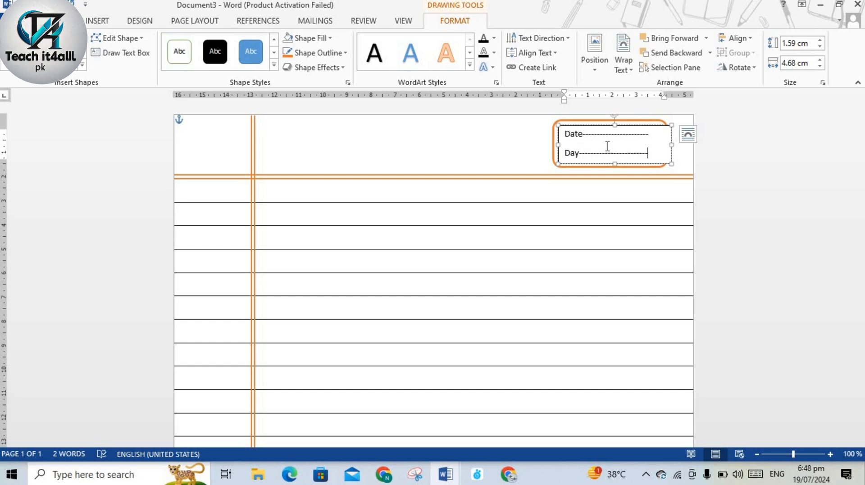
- Remove the fill and the outline from the text box holding the Date and Day lines
left_click(328, 37)
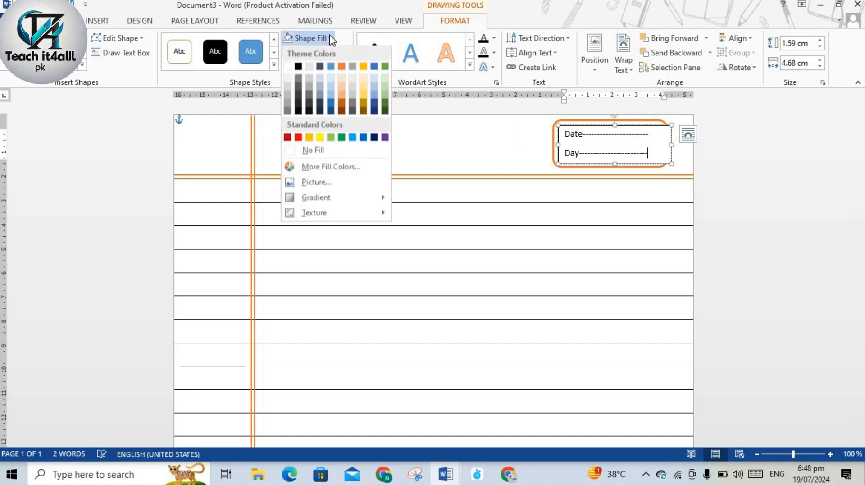
left_click(292, 151)
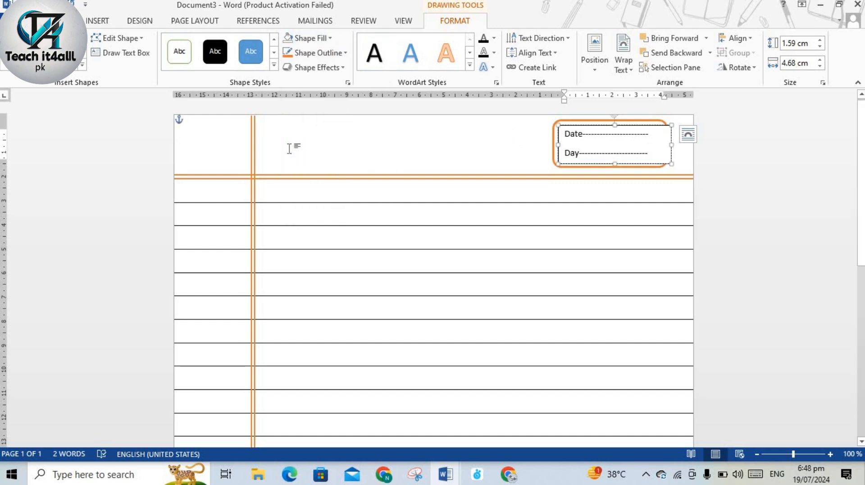
left_click(342, 53)
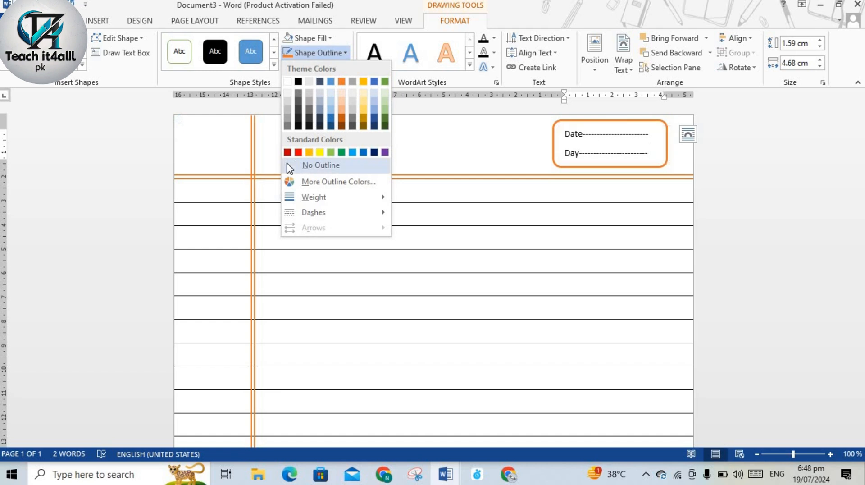
left_click(289, 166)
left_click(513, 125)
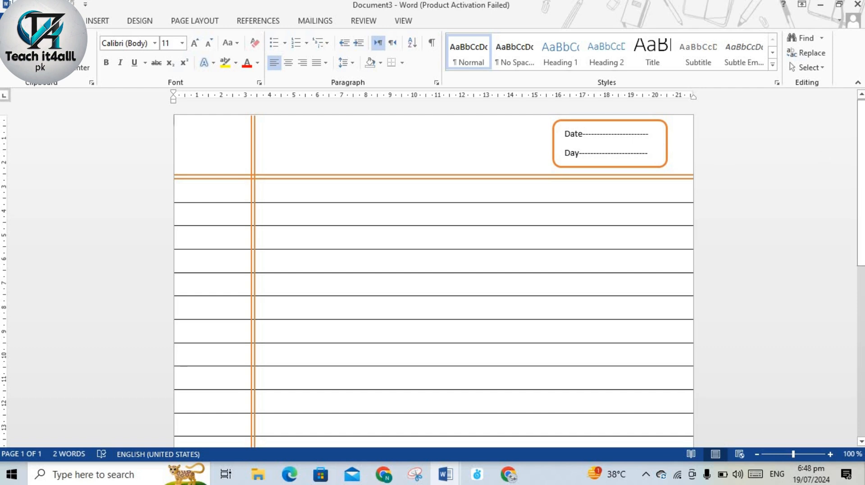
- Review the finished notebook page down to its last ruled line and check it in the print preview
scroll(433, 270, "down", 7)
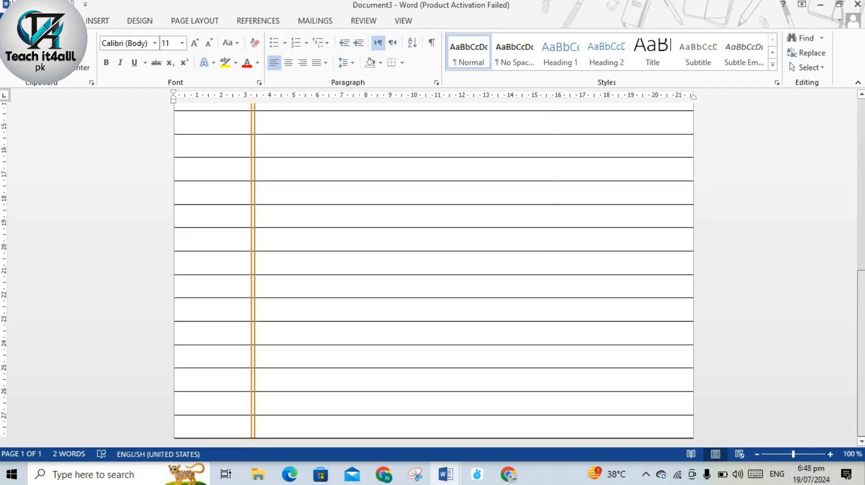
scroll(498, 133, "up", 7)
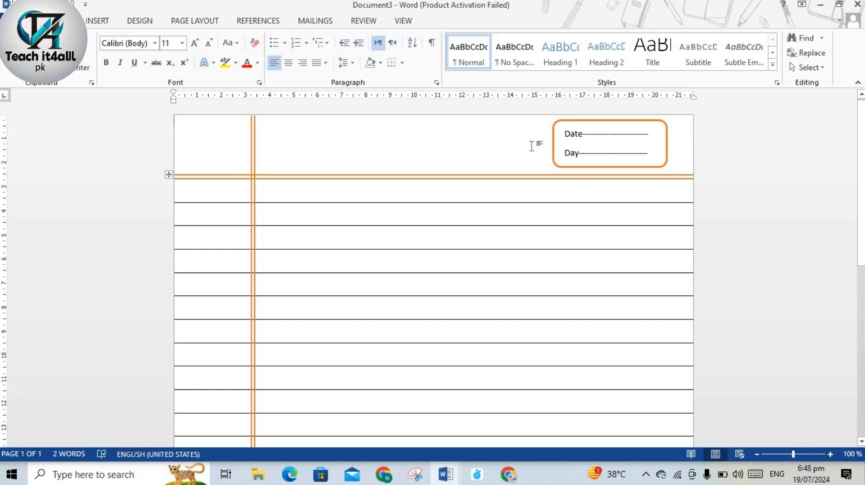
left_click(558, 128)
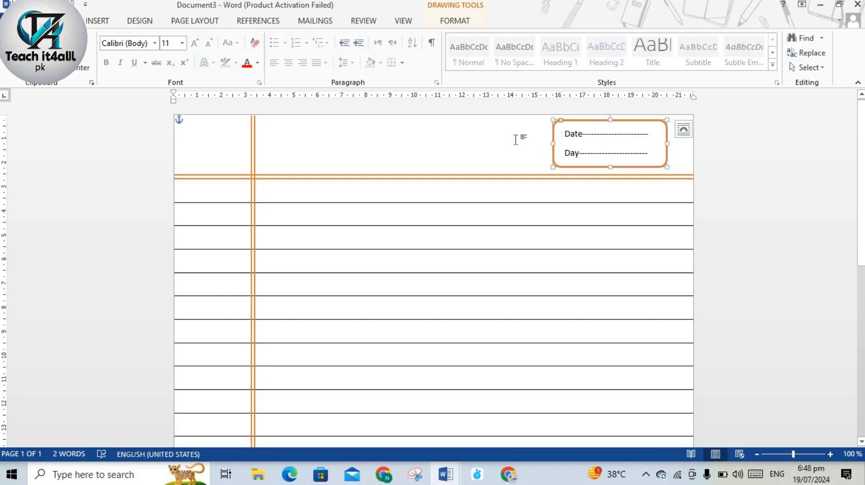
left_click(515, 140)
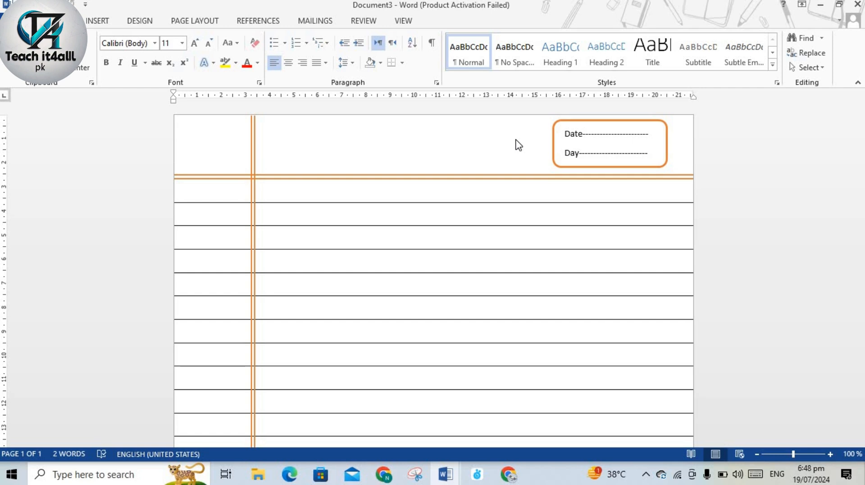
key("ctrl+p")
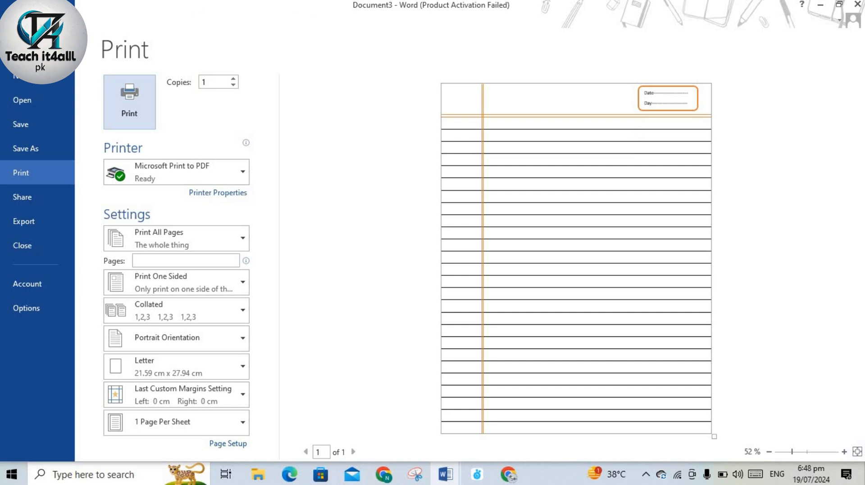
key("Escape")
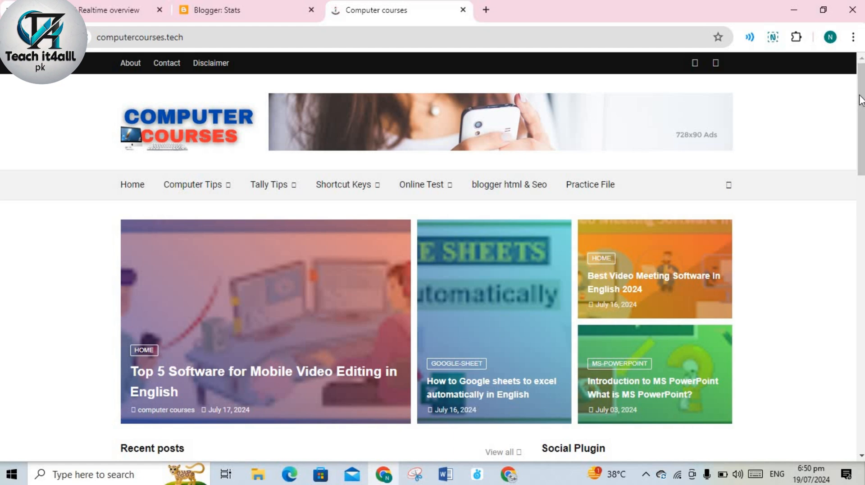
- In Chrome, look through the computercourses.tech home page, examining its recent posts and the Computer Tips and Tally Tips categories
scroll(339, 121, "down", 7)
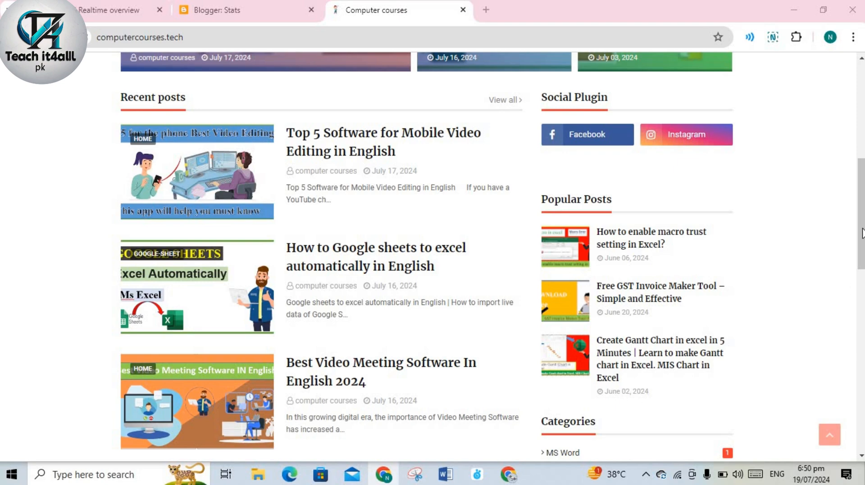
scroll(860, 316, "down", 6)
left_click_drag(861, 311, 861, 142)
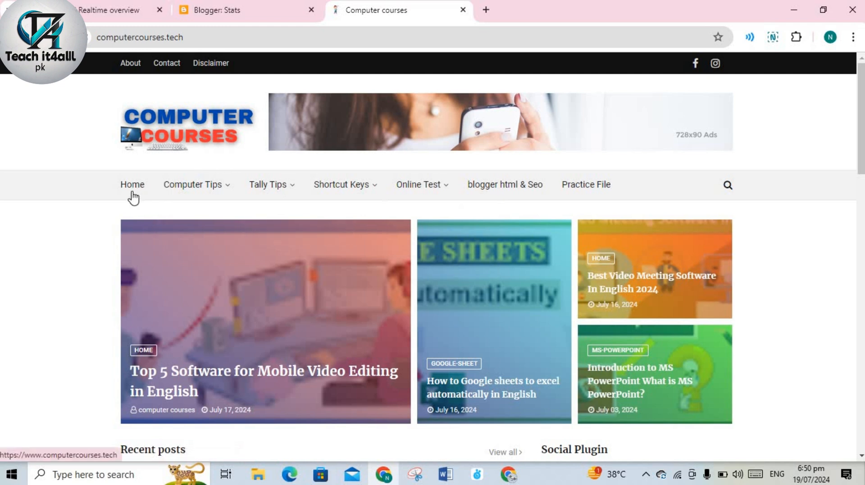
mouse_move(192, 192)
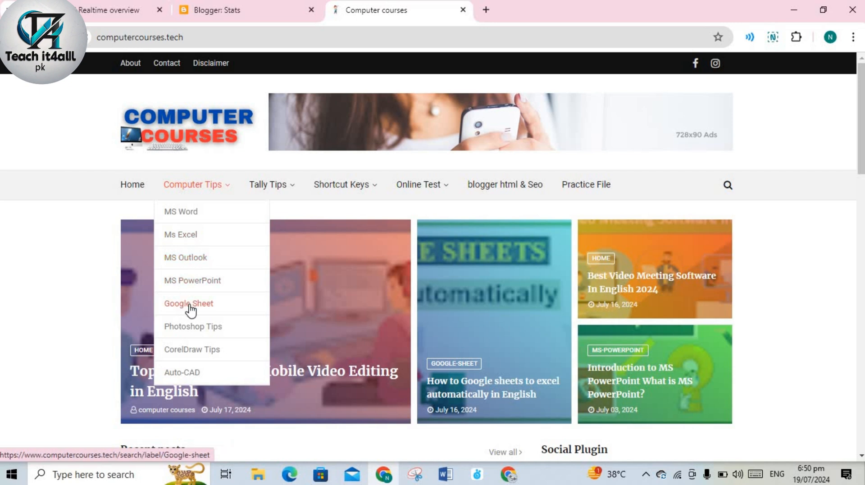
mouse_move(294, 194)
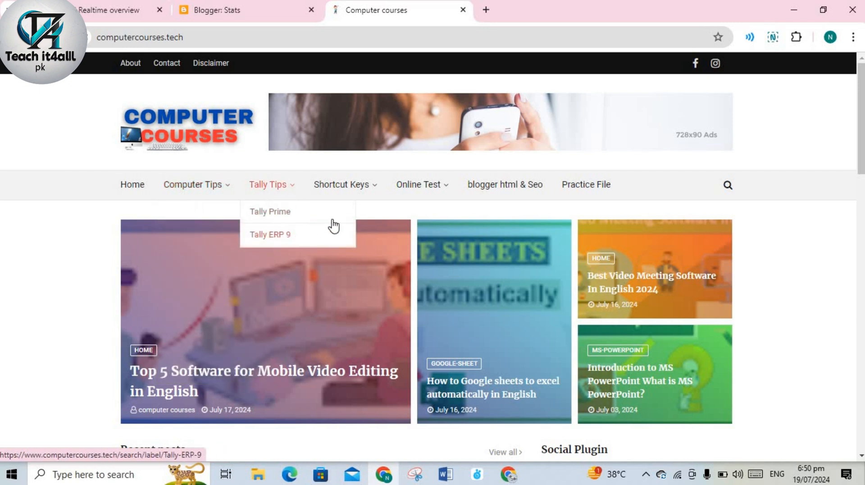
mouse_move(380, 187)
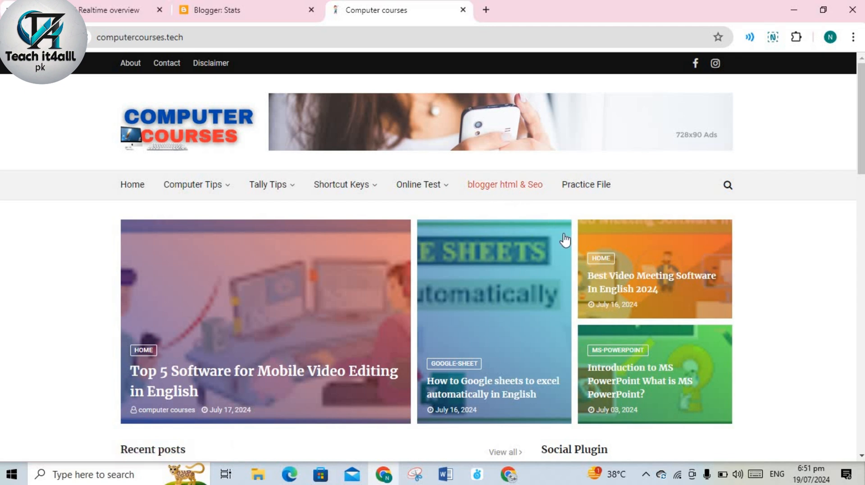
scroll(855, 110, "down", 5)
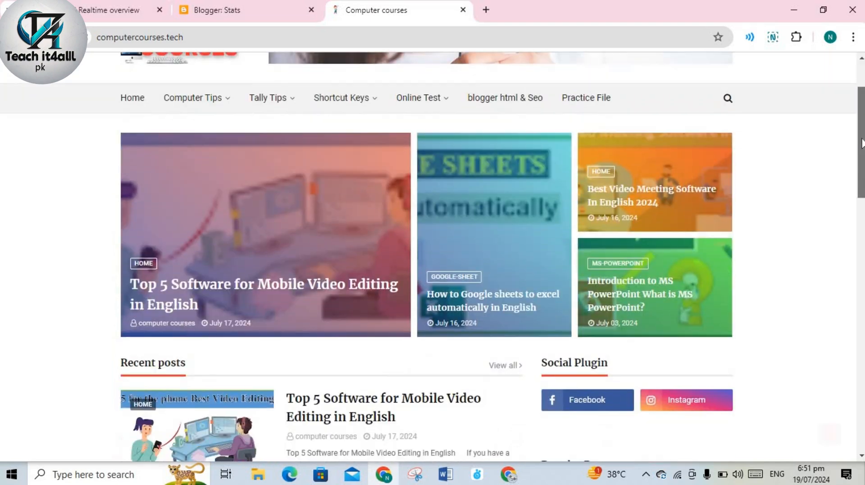
scroll(432, 256, "down", 4)
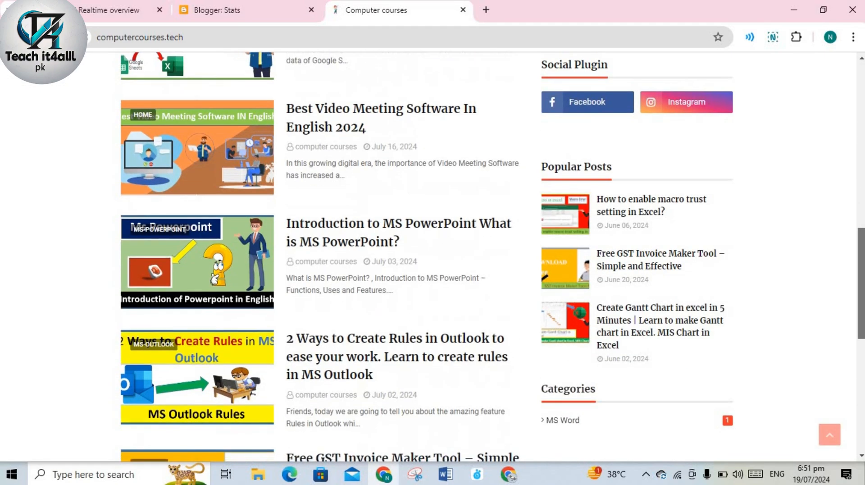
left_click_drag(862, 296, 859, 107)
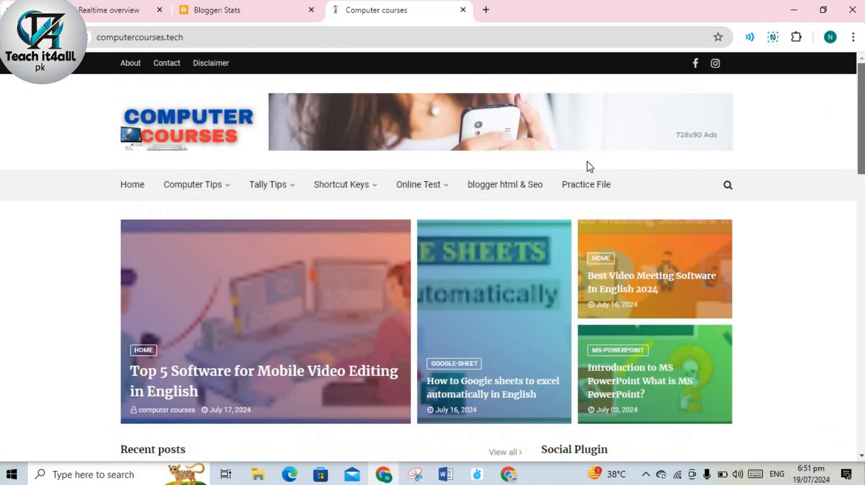